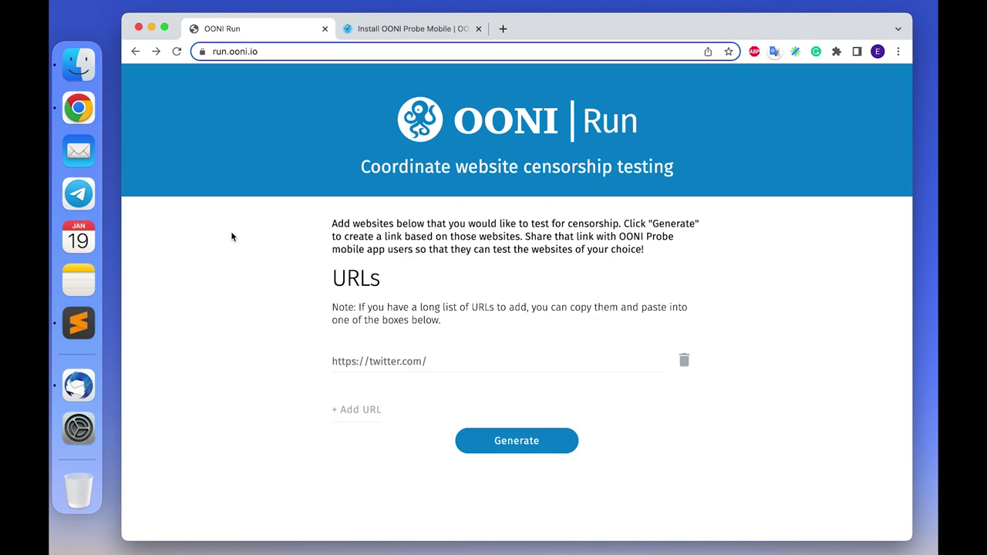
View the OONI Probe mobile install page and return to the OONI Run page
{"action": "left_click", "coordinate": [423, 33]}
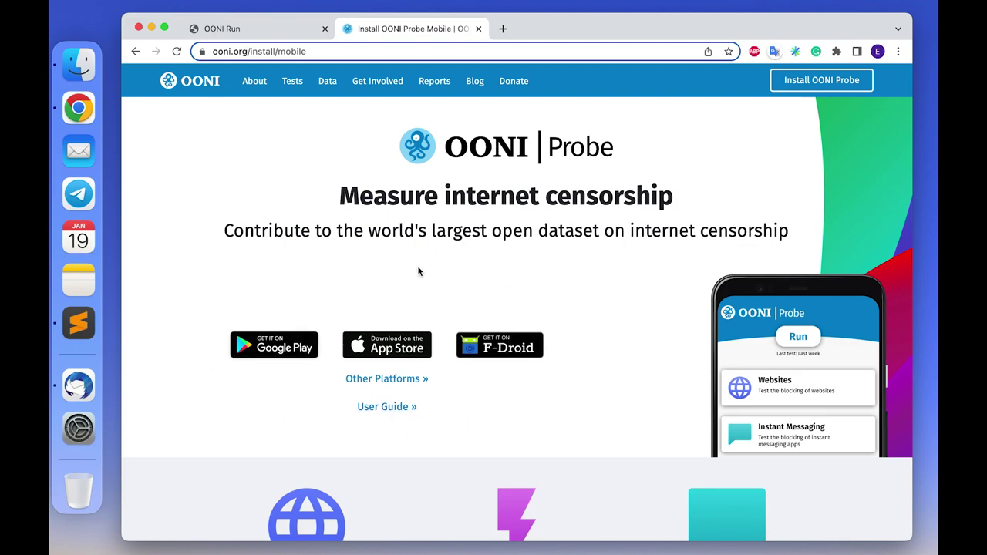
{"action": "left_click", "coordinate": [284, 30]}
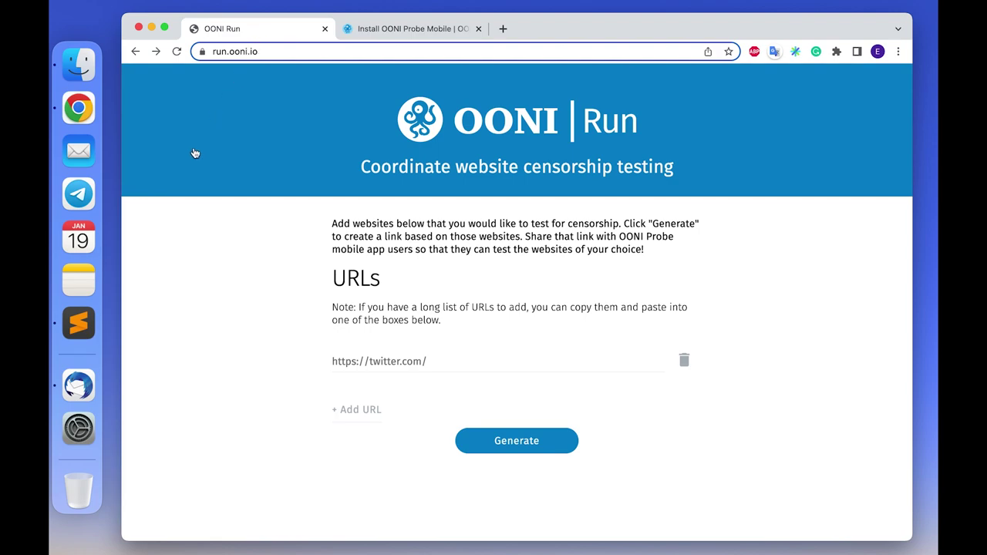
Switch to Sublime Text and review the website URL list and its one-URL-per-line layout
{"action": "left_click", "coordinate": [85, 316]}
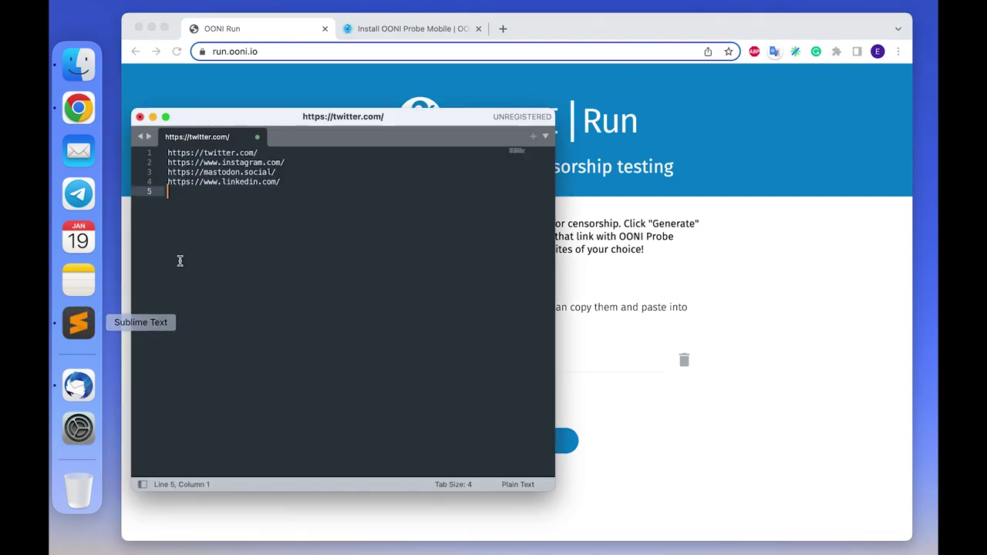
{"action": "left_click_drag", "start_coordinate": [257, 212], "coordinate": [165, 147]}
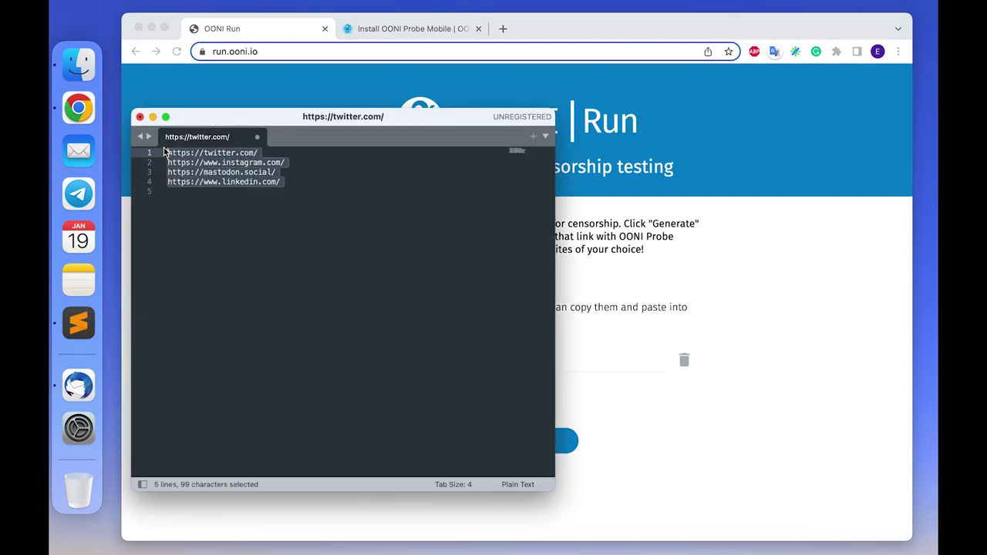
{"action": "left_click", "coordinate": [175, 190]}
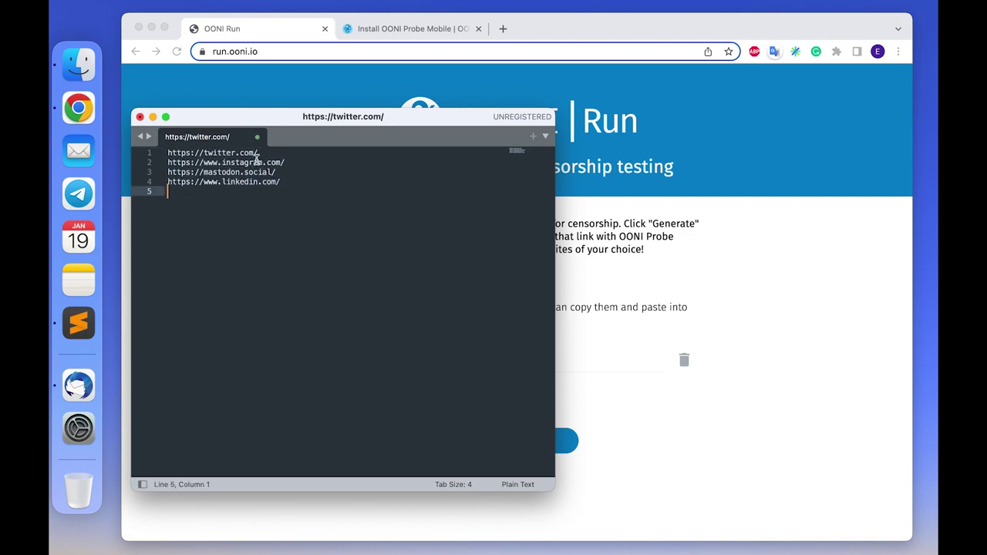
{"action": "left_click", "coordinate": [266, 153]}
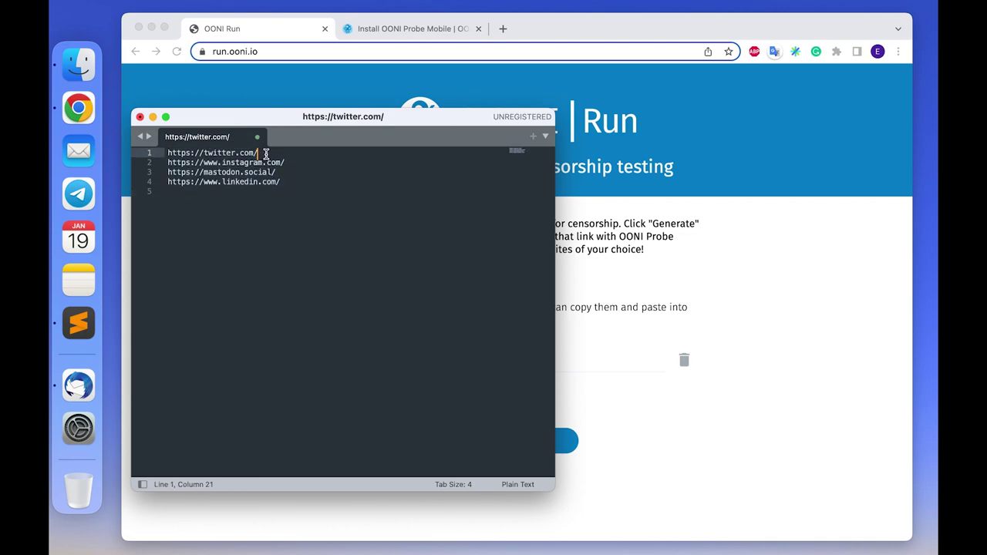
{"action": "key", "text": "Return"}
{"action": "key", "text": "BackSpace"}
{"action": "left_click_drag", "start_coordinate": [283, 151], "coordinate": [301, 181]}
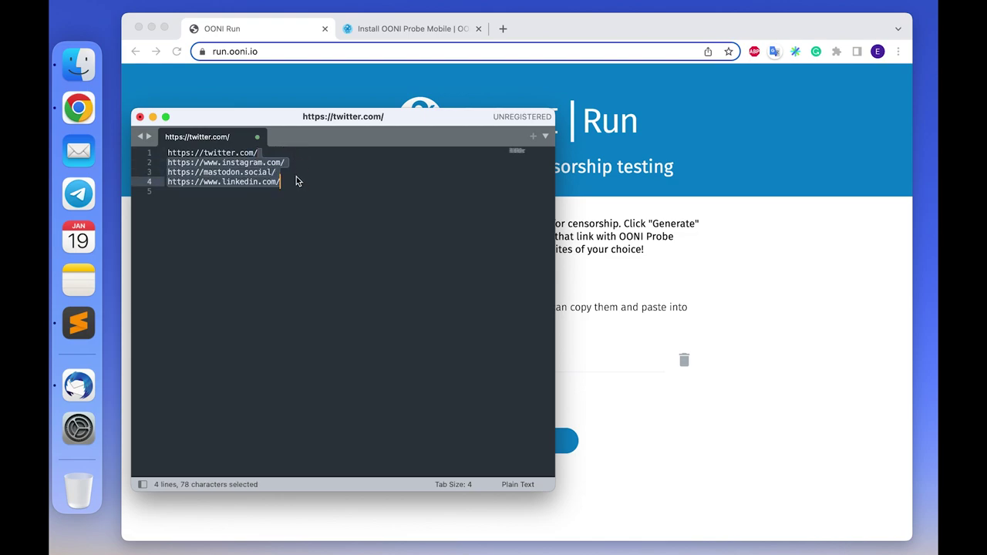
{"action": "left_click", "coordinate": [290, 179]}
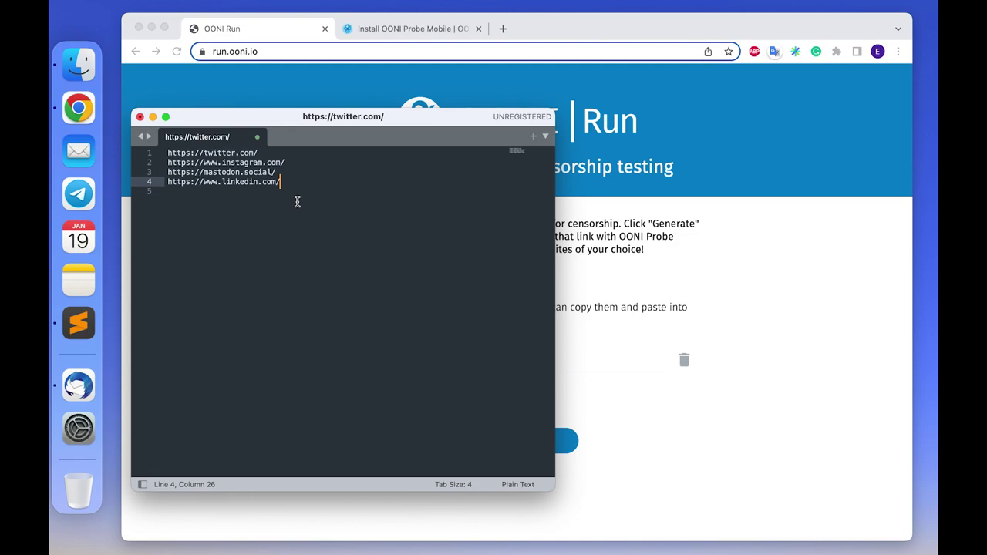
Switch to Chrome, enter facebook.com as the address of a new tab, copy it and close the tab
{"action": "left_click", "coordinate": [503, 30]}
{"action": "type", "text": "fa"}
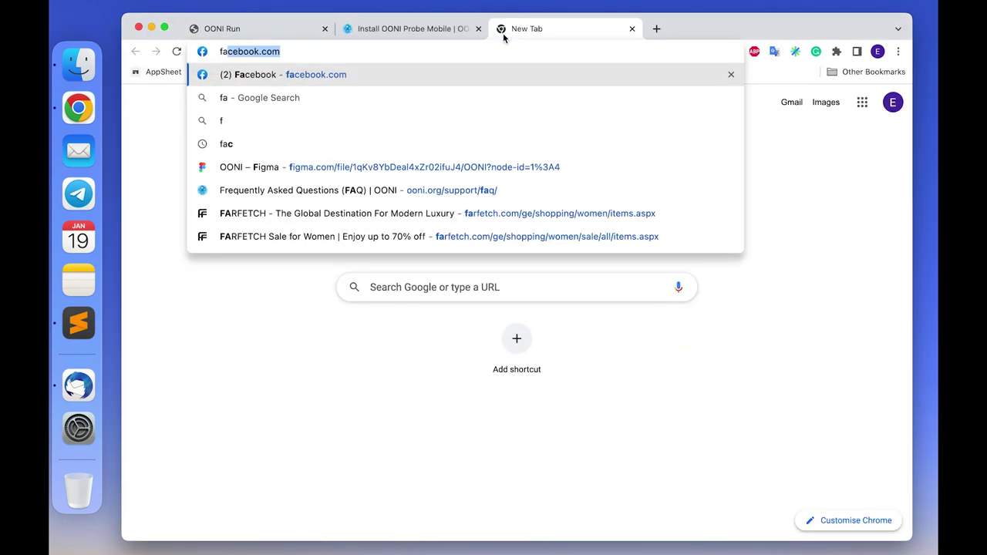
{"action": "type", "text": "cebook.com"}
{"action": "key", "text": "super+a"}
{"action": "key", "text": "super+c"}
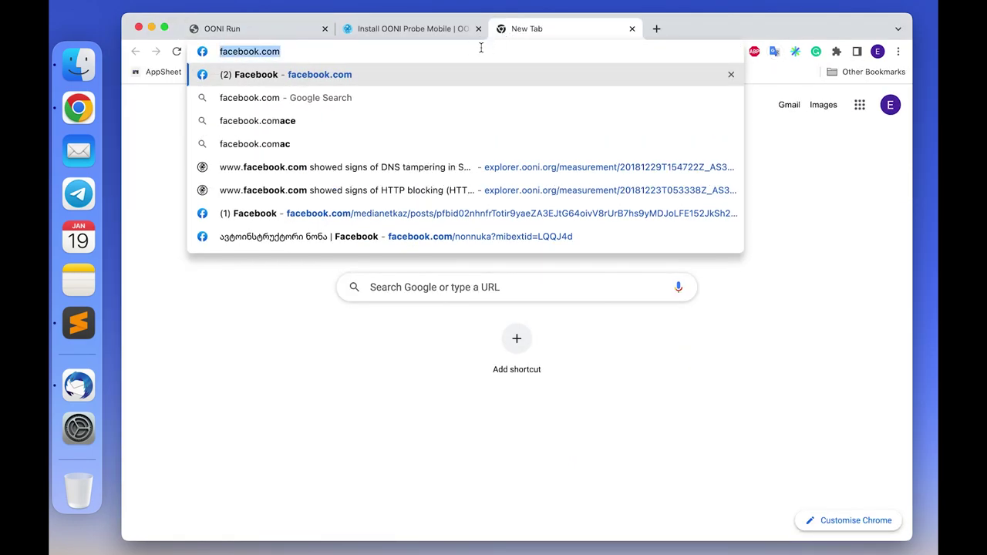
{"action": "left_click", "coordinate": [631, 29]}
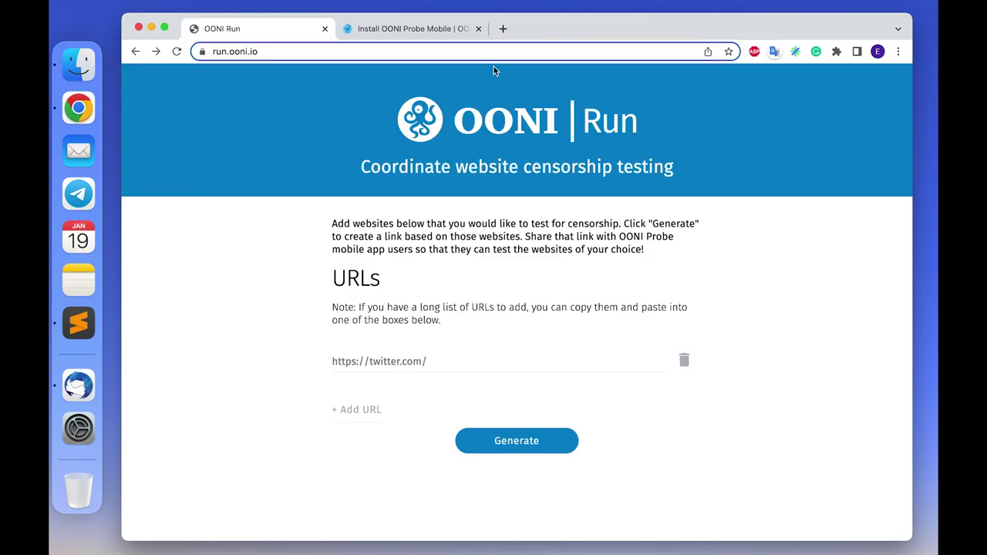
{"action": "left_click", "coordinate": [89, 321]}
{"action": "key", "text": "Return"}
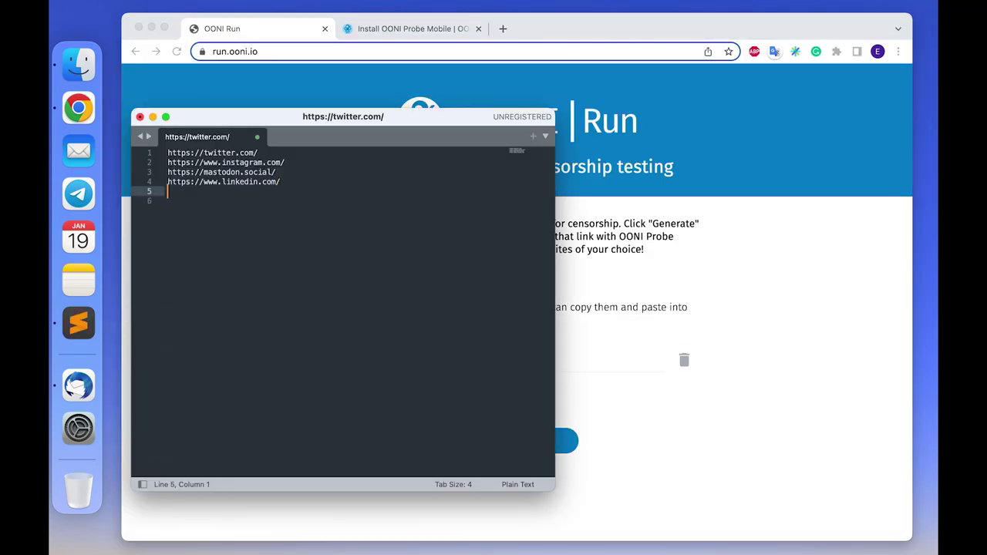
{"action": "key", "text": "super+v"}
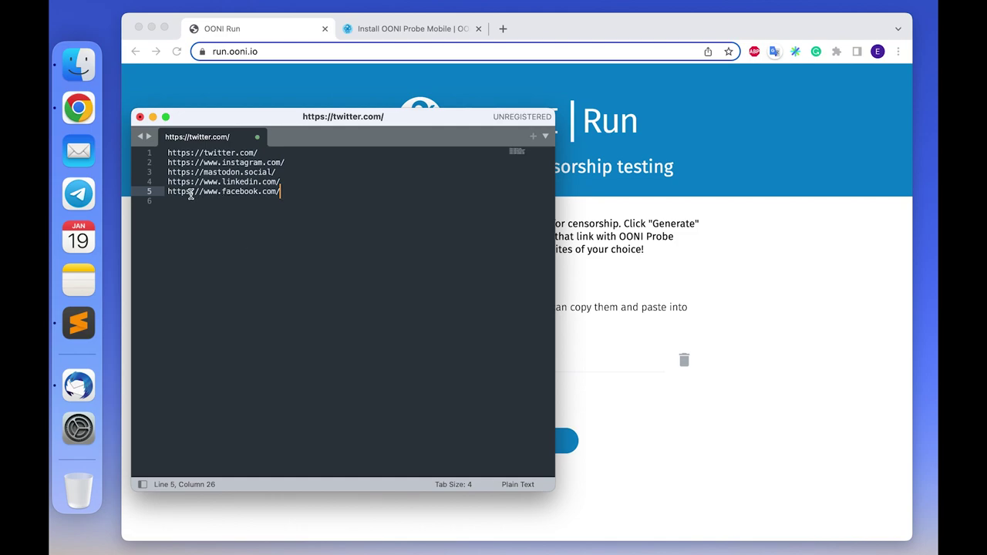
Check the https prefix and the www part of the Facebook URL on line 5
{"action": "left_click_drag", "start_coordinate": [191, 194], "coordinate": [160, 192]}
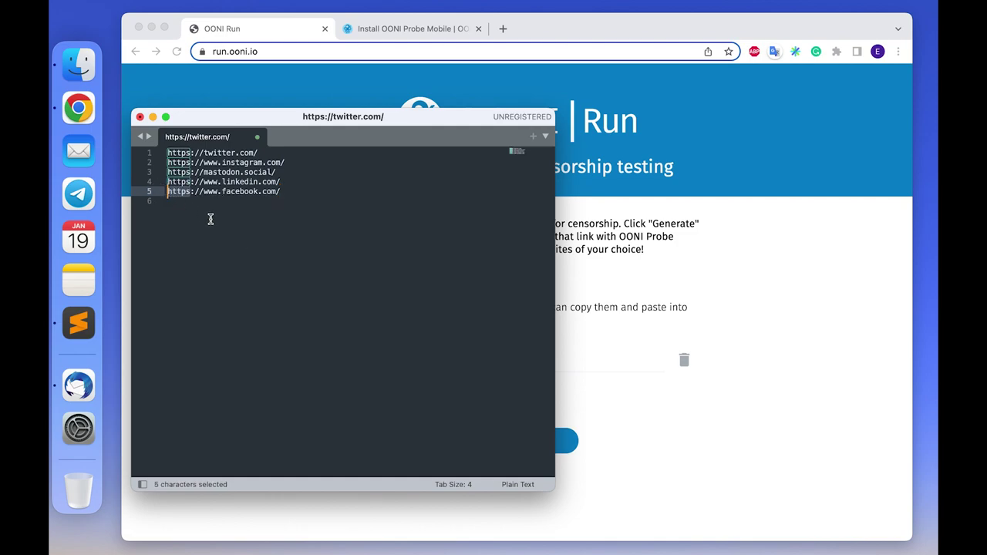
{"action": "left_click", "coordinate": [215, 197]}
{"action": "left_click_drag", "start_coordinate": [204, 192], "coordinate": [241, 198]}
{"action": "left_click", "coordinate": [283, 194]}
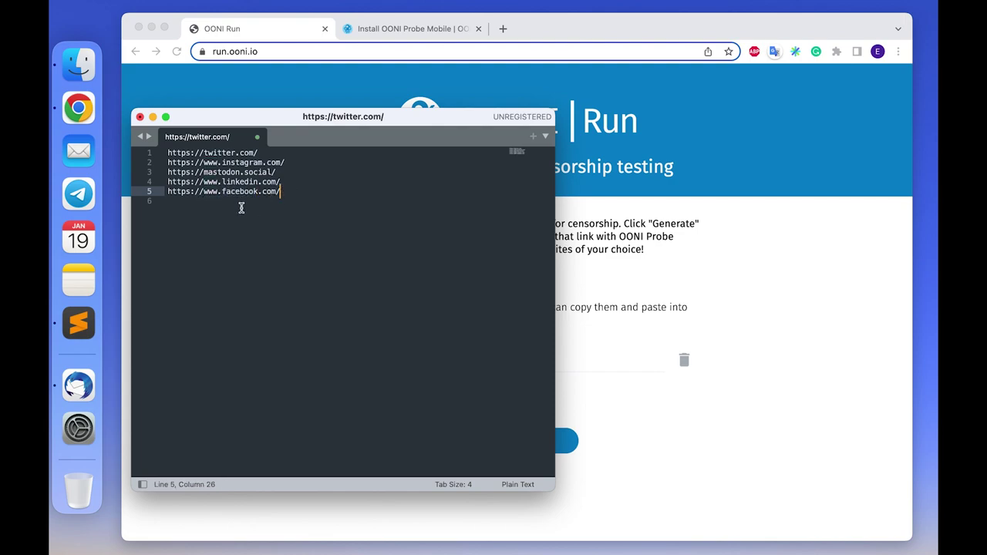
{"action": "double_click", "coordinate": [214, 196]}
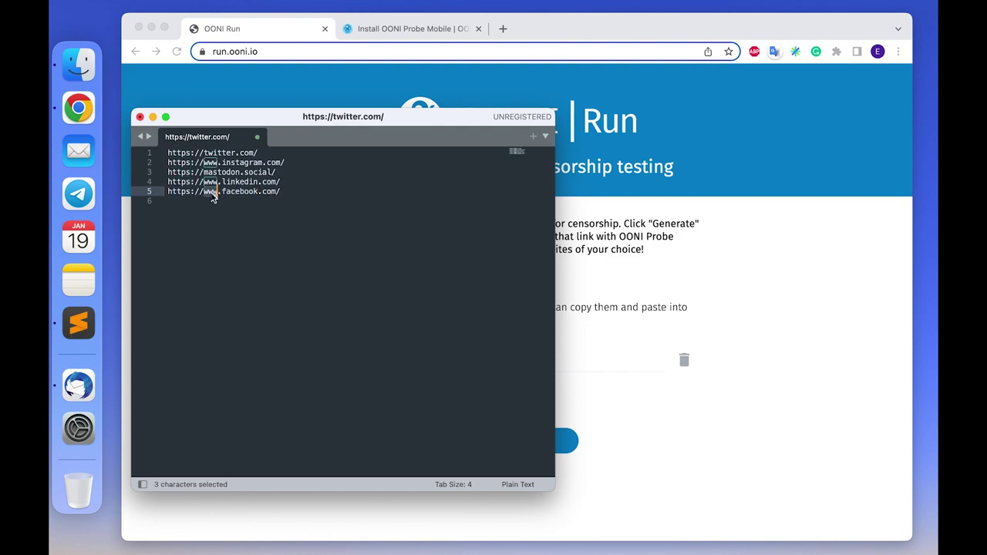
{"action": "left_click", "coordinate": [286, 194]}
{"action": "left_click", "coordinate": [279, 203]}
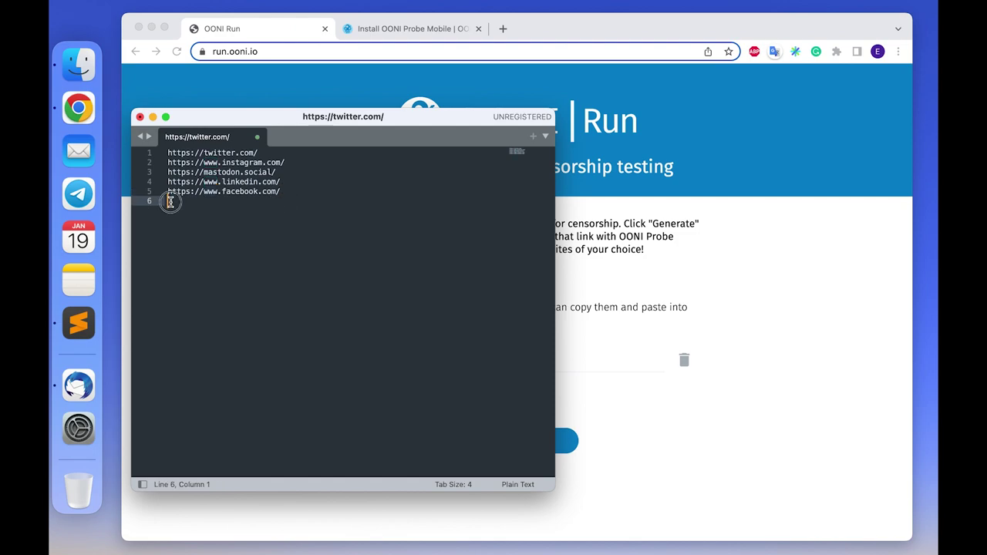
Copy all five URLs from Sublime Text and paste them into the URL box on the OONI Run page in Chrome
{"action": "left_click_drag", "start_coordinate": [166, 201], "coordinate": [163, 153]}
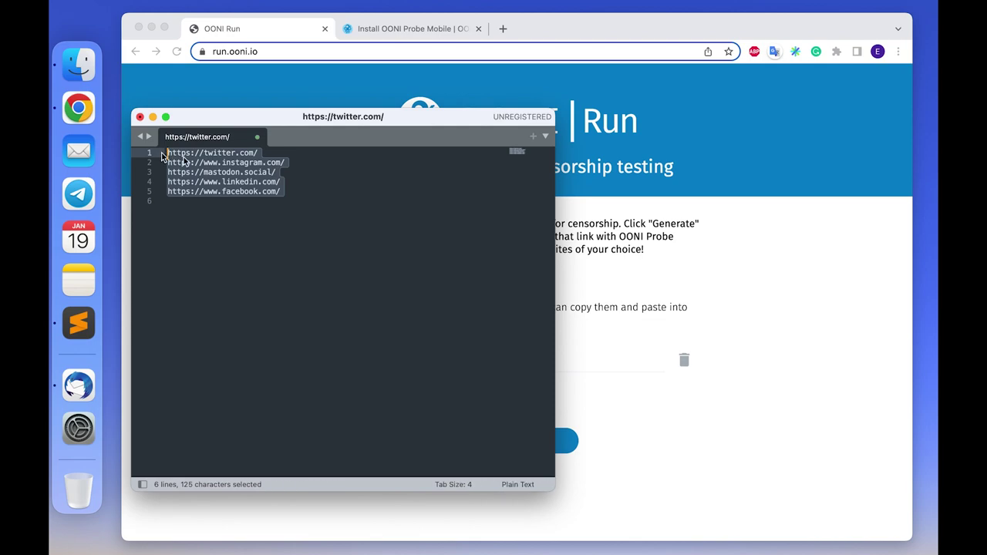
{"action": "key", "text": "super+c"}
{"action": "left_click", "coordinate": [604, 229]}
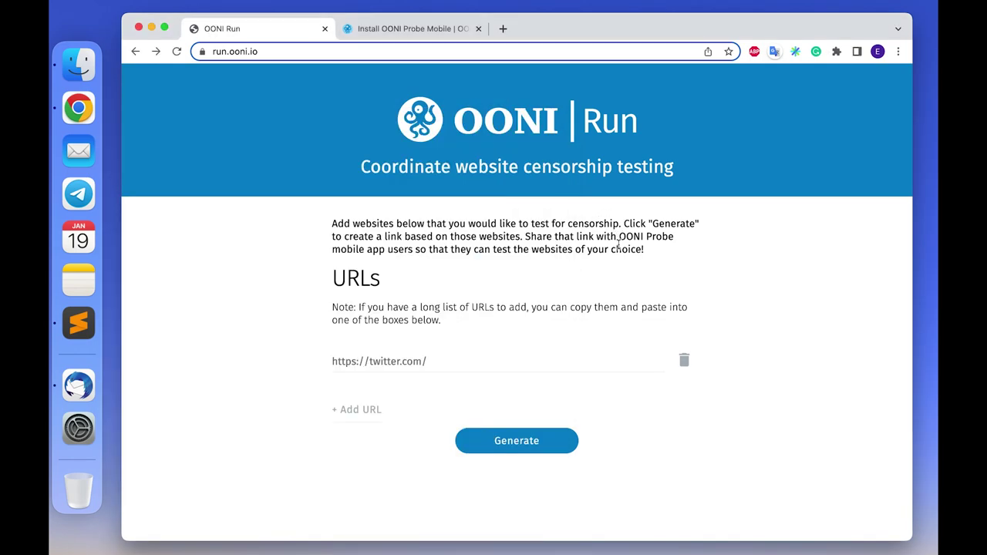
{"action": "key", "text": "super+Tab"}
{"action": "left_click", "coordinate": [580, 317]}
{"action": "left_click", "coordinate": [486, 360]}
{"action": "key", "text": "super+v"}
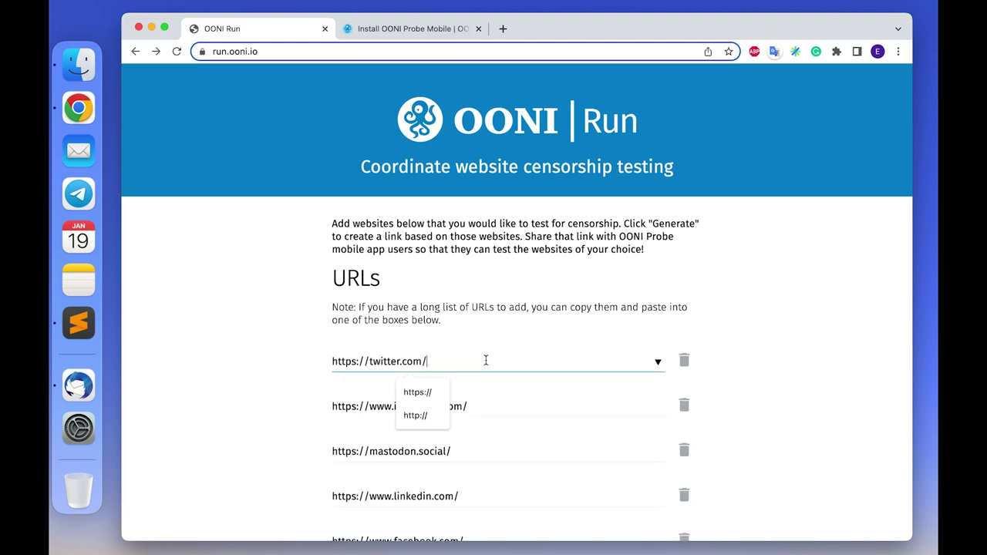
{"action": "left_click", "coordinate": [721, 337]}
Add an extra URL row, enter "empty row (!!)" in it and delete that row
{"action": "scroll", "coordinate": [720, 338], "scroll_direction": "down", "scroll_amount": 3}
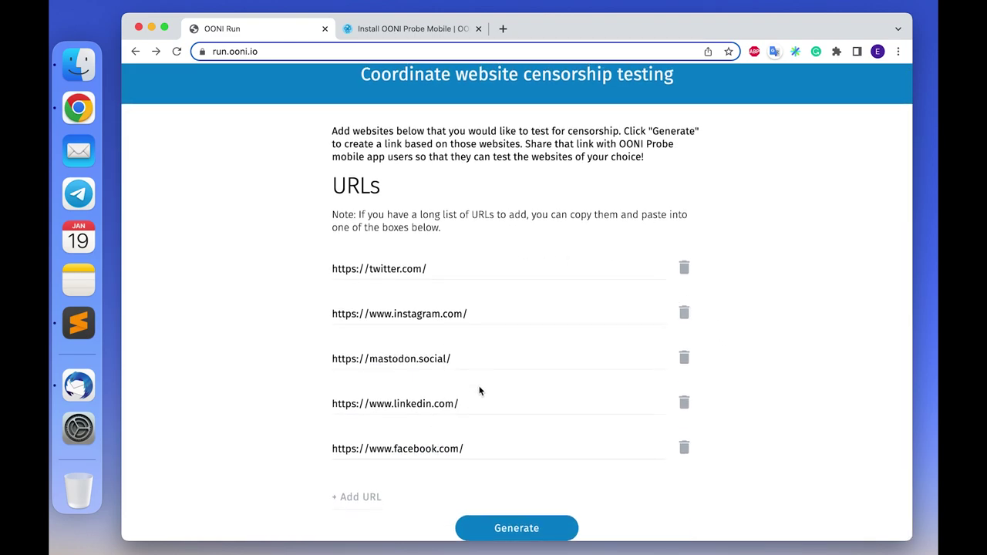
{"action": "left_click", "coordinate": [377, 501]}
{"action": "scroll", "coordinate": [375, 498], "scroll_direction": "down", "scroll_amount": 1}
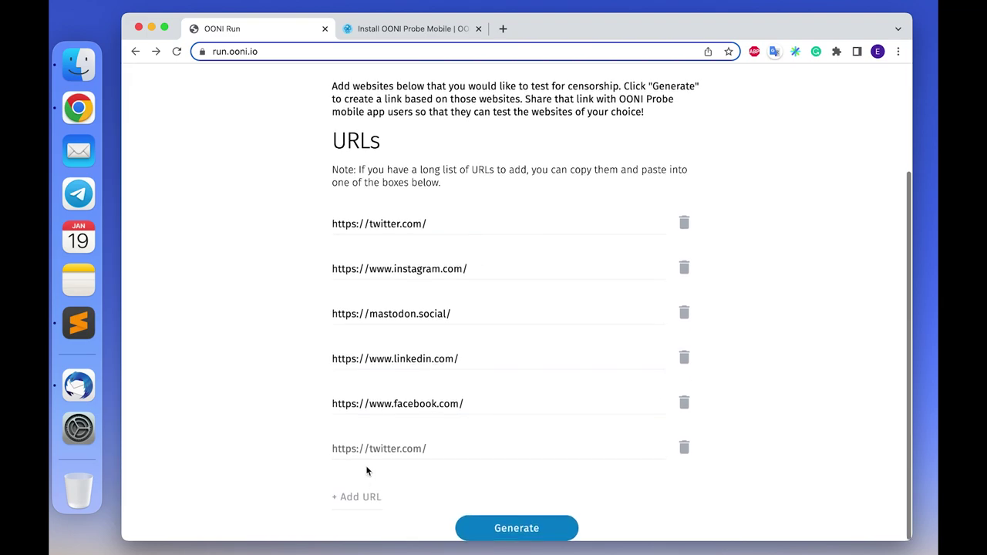
{"action": "left_click", "coordinate": [346, 450]}
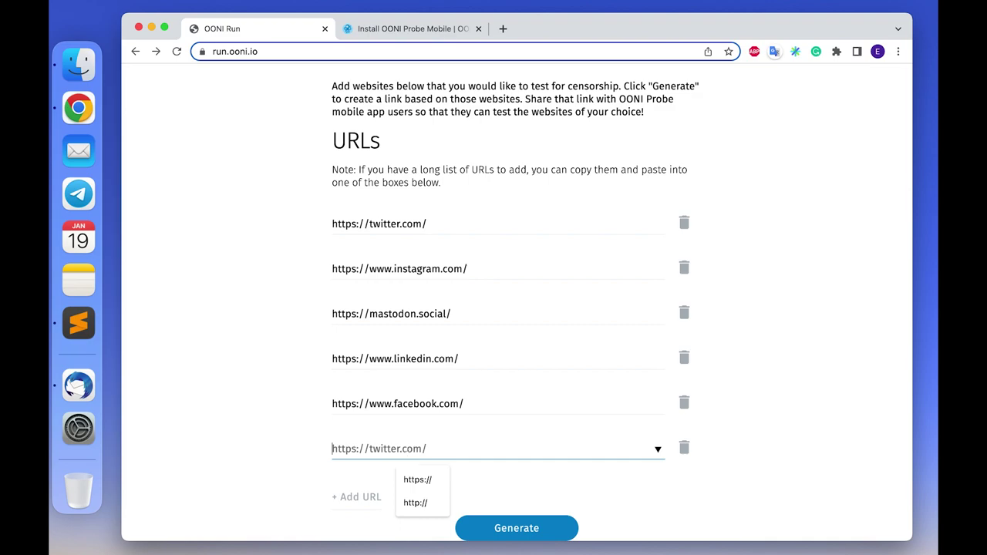
{"action": "type", "text": "empty row"}
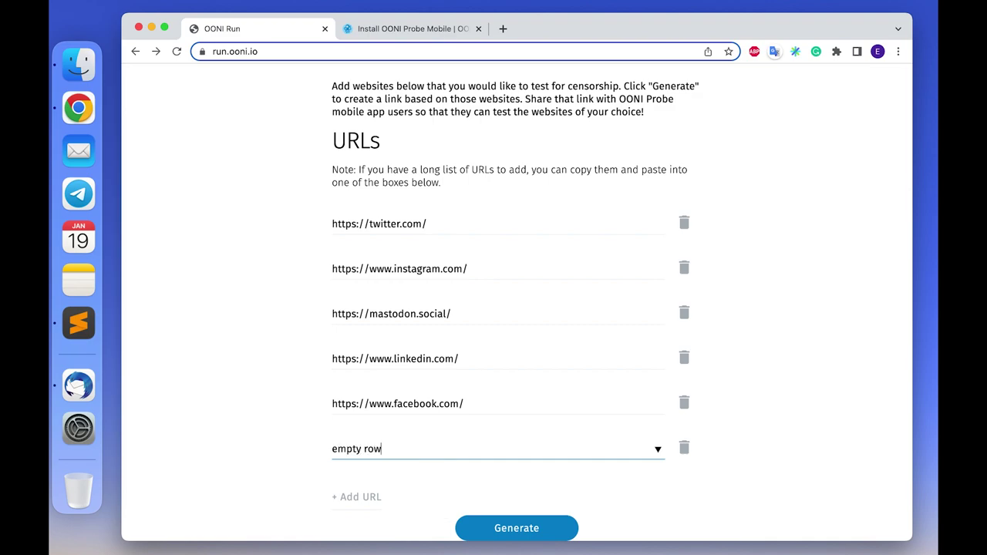
{"action": "type", "text": " (!!)"}
{"action": "left_click", "coordinate": [679, 451]}
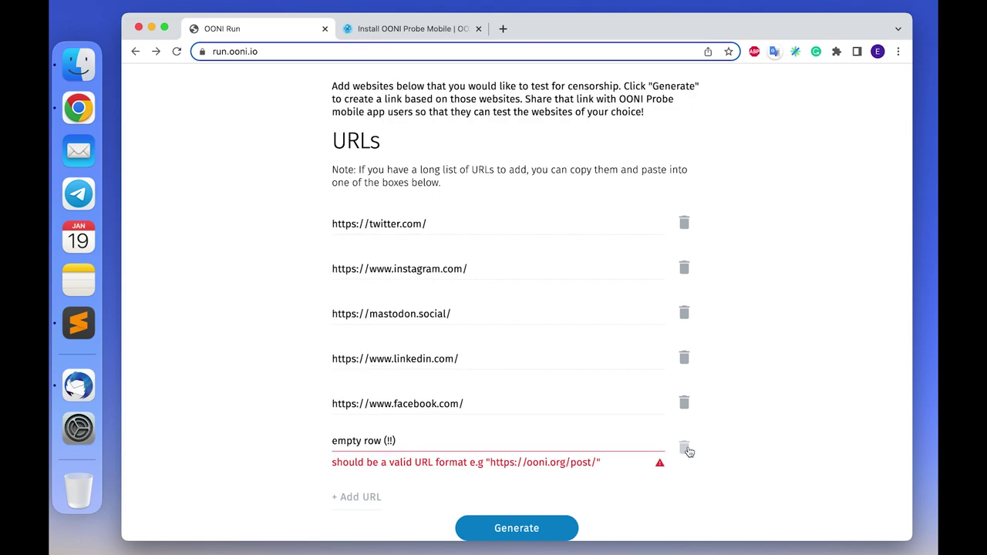
{"action": "left_click", "coordinate": [686, 450]}
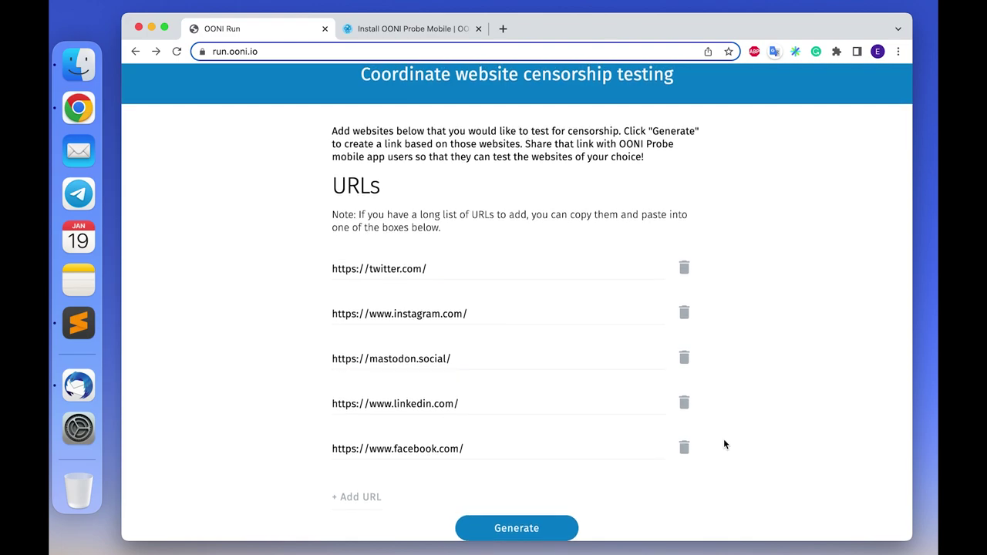
Generate the OONI Run link for the five websites and copy the link meant for OONI Probe mobile app users
{"action": "left_click", "coordinate": [553, 523]}
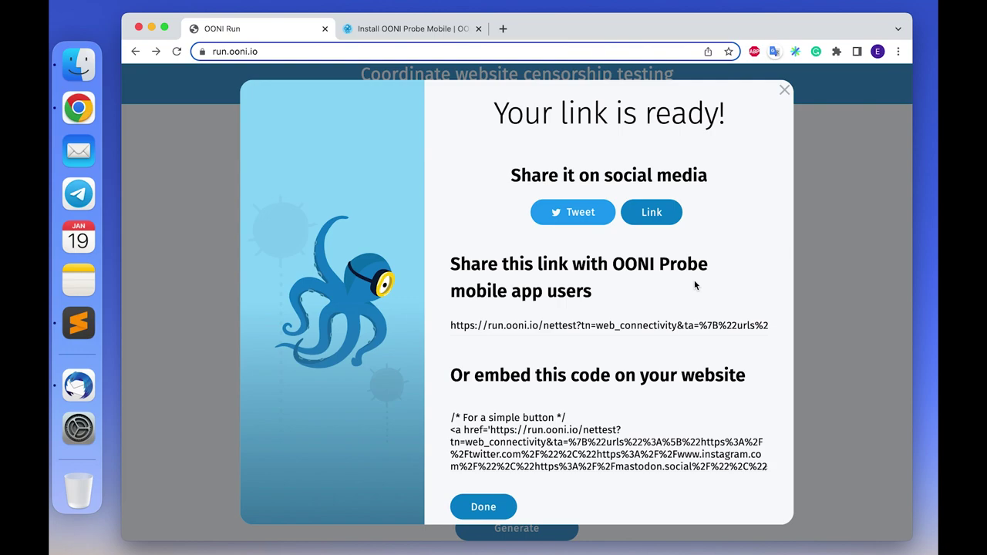
{"action": "left_click", "coordinate": [680, 320]}
{"action": "left_click", "coordinate": [652, 324]}
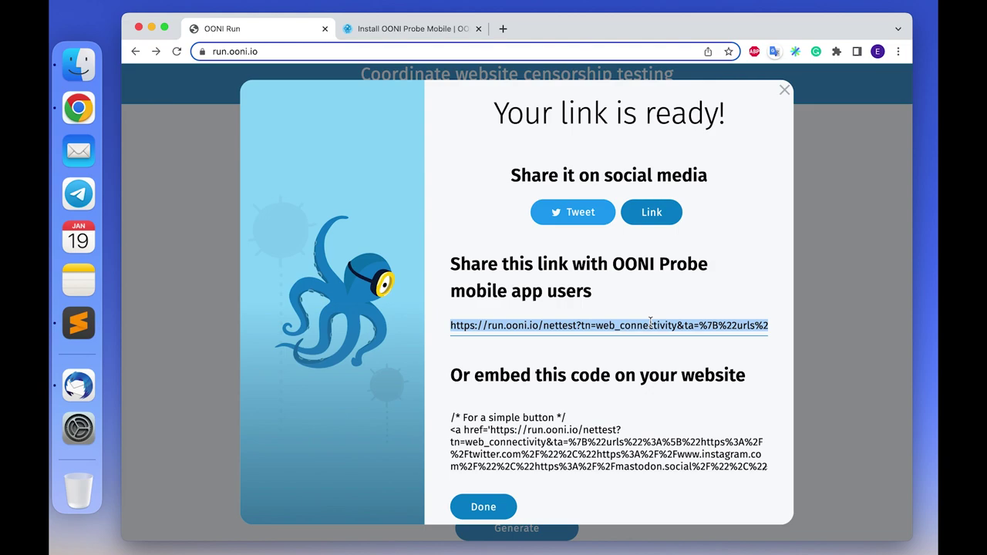
{"action": "right_click", "coordinate": [651, 324]}
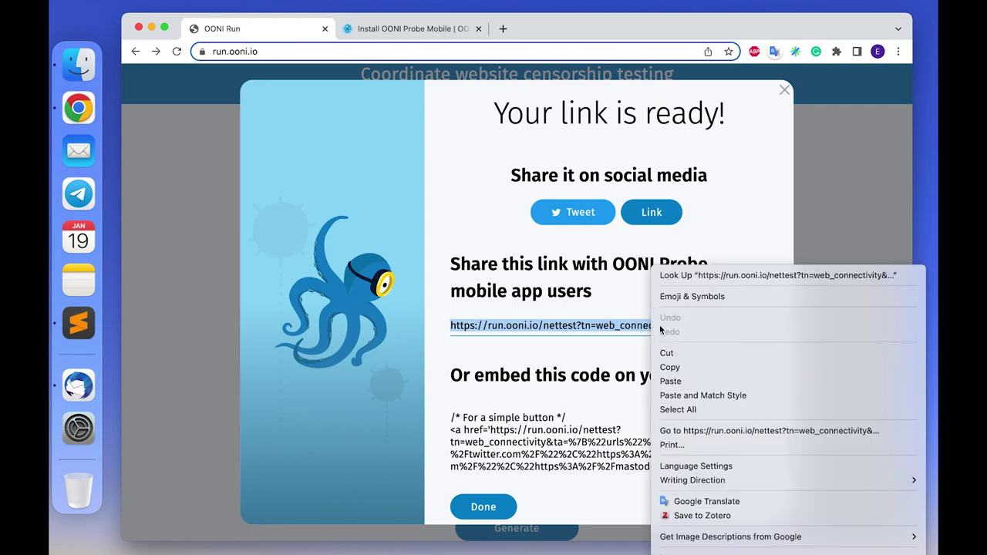
{"action": "left_click", "coordinate": [671, 369]}
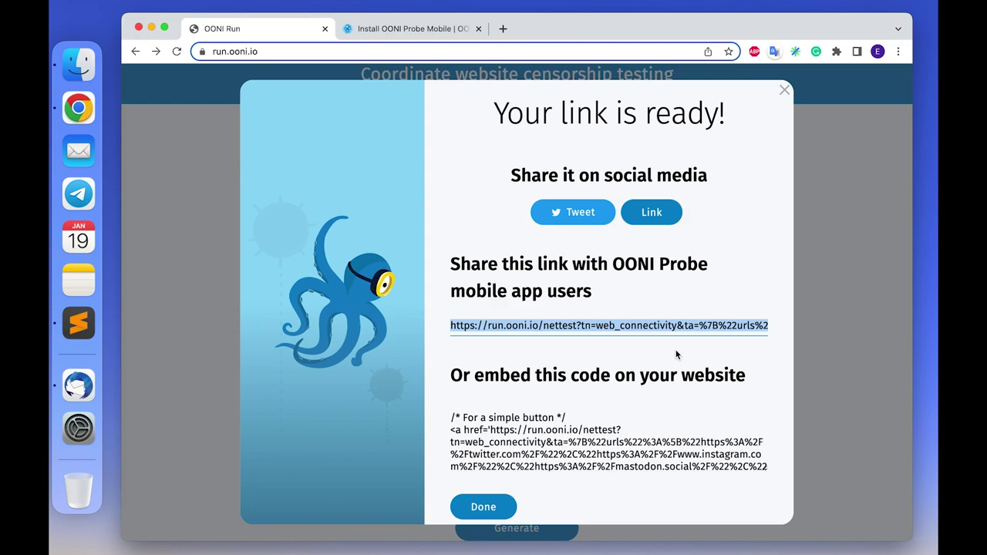
{"action": "key", "text": "ctrl+Tab"}
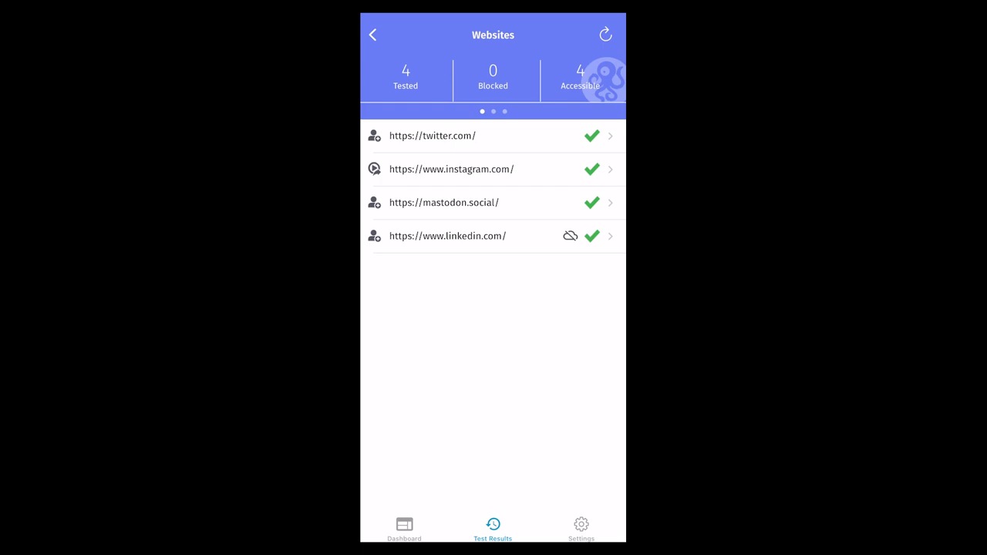
{"action": "left_click", "coordinate": [432, 136]}
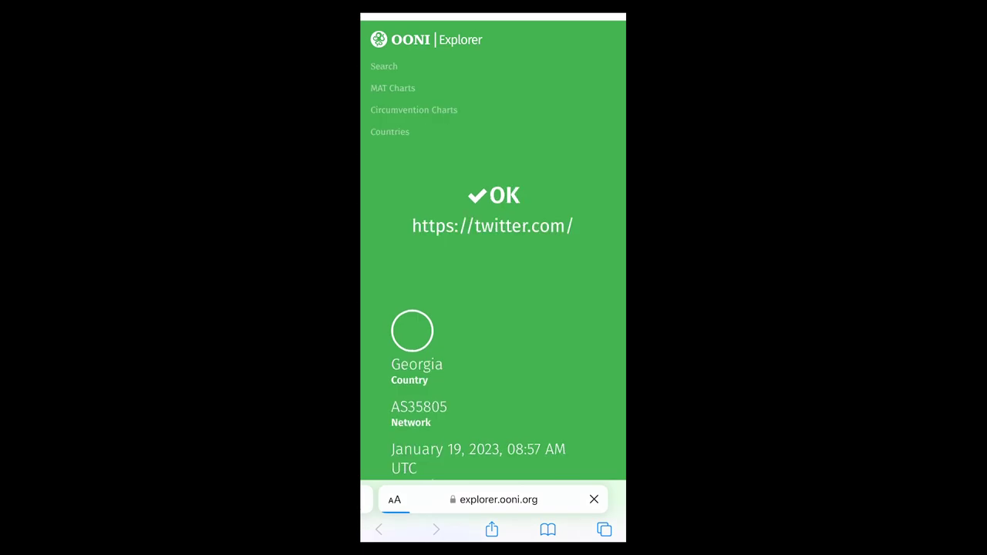
{"action": "scroll", "coordinate": [492, 254], "scroll_direction": "down", "scroll_amount": 1}
{"action": "scroll", "coordinate": [493, 278], "scroll_direction": "down", "scroll_amount": 3}
{"action": "scroll", "coordinate": [493, 277], "scroll_direction": "down", "scroll_amount": 3}
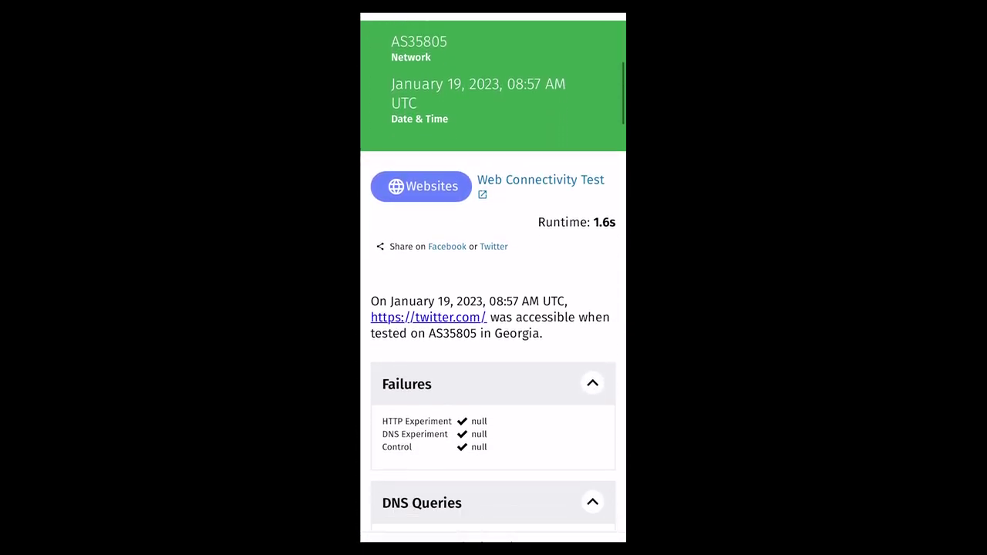
{"action": "scroll", "coordinate": [492, 308], "scroll_direction": "down", "scroll_amount": 10}
{"action": "left_click_drag", "start_coordinate": [493, 540], "coordinate": [493, 347]}
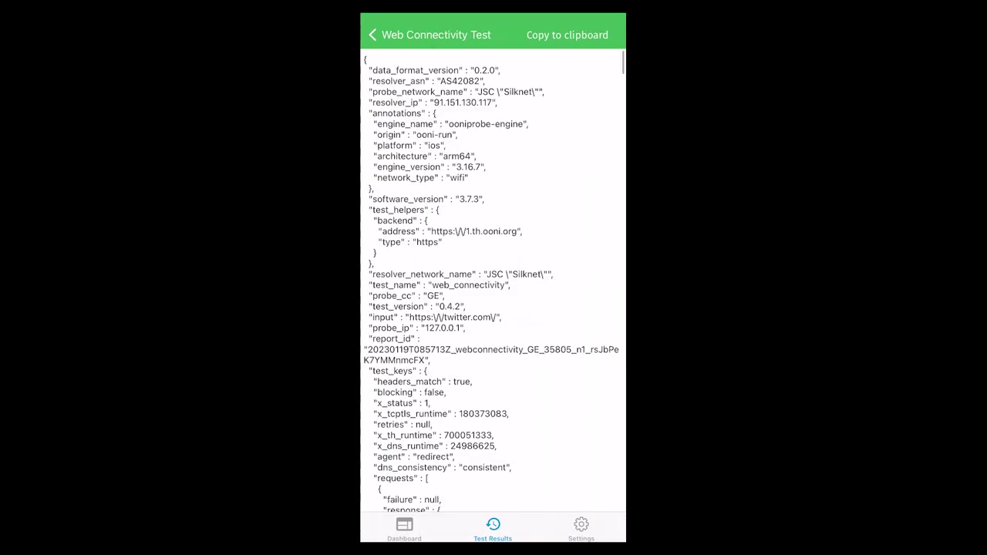
{"action": "scroll", "coordinate": [493, 281], "scroll_direction": "down", "scroll_amount": 15}
{"action": "scroll", "coordinate": [493, 281], "scroll_direction": "down", "scroll_amount": 15}
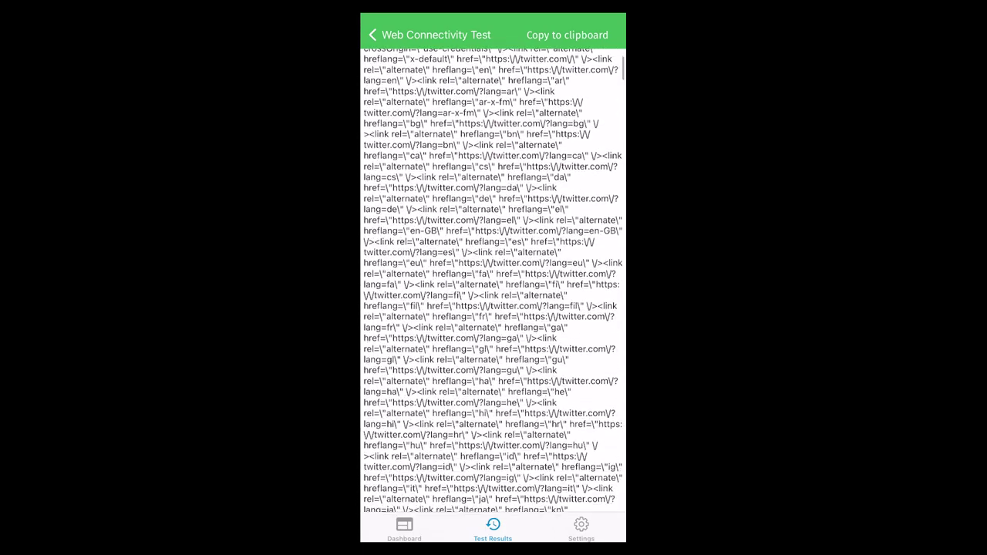
Read on through the raw Web Connectivity Test data, return to the Websites results list and browse its summary figures
{"action": "scroll", "coordinate": [493, 281], "scroll_direction": "down", "scroll_amount": 15}
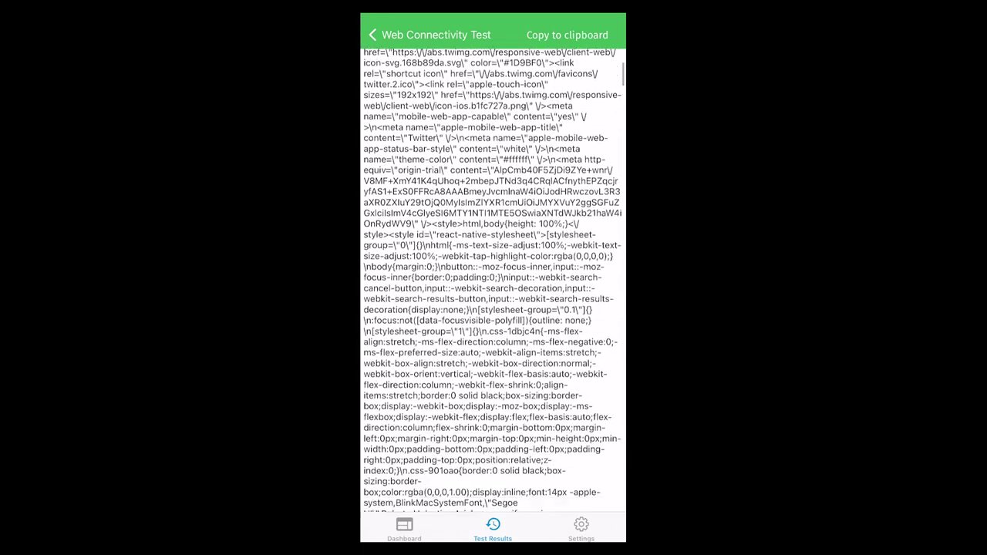
{"action": "scroll", "coordinate": [493, 281], "scroll_direction": "down", "scroll_amount": 10}
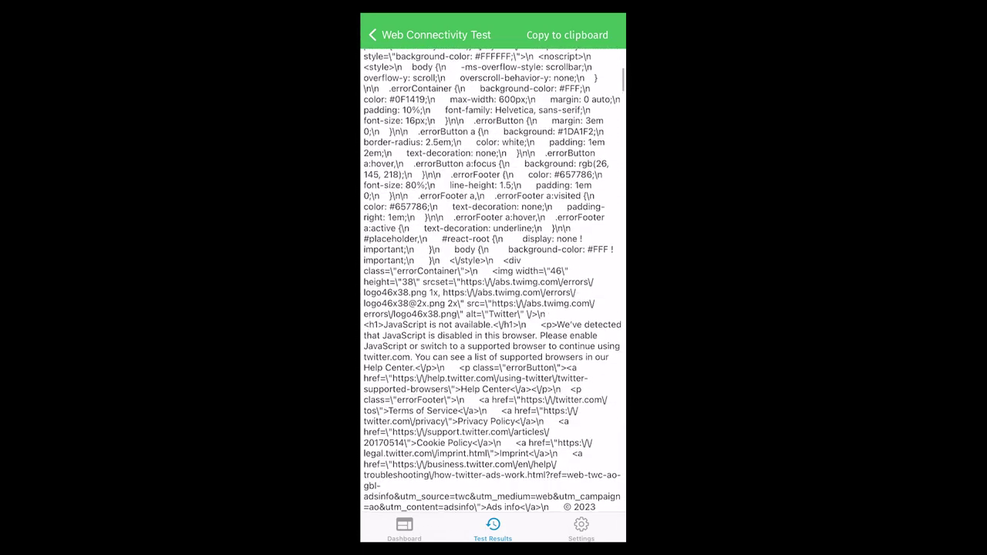
{"action": "left_click", "coordinate": [372, 35]}
{"action": "left_click", "coordinate": [372, 35]}
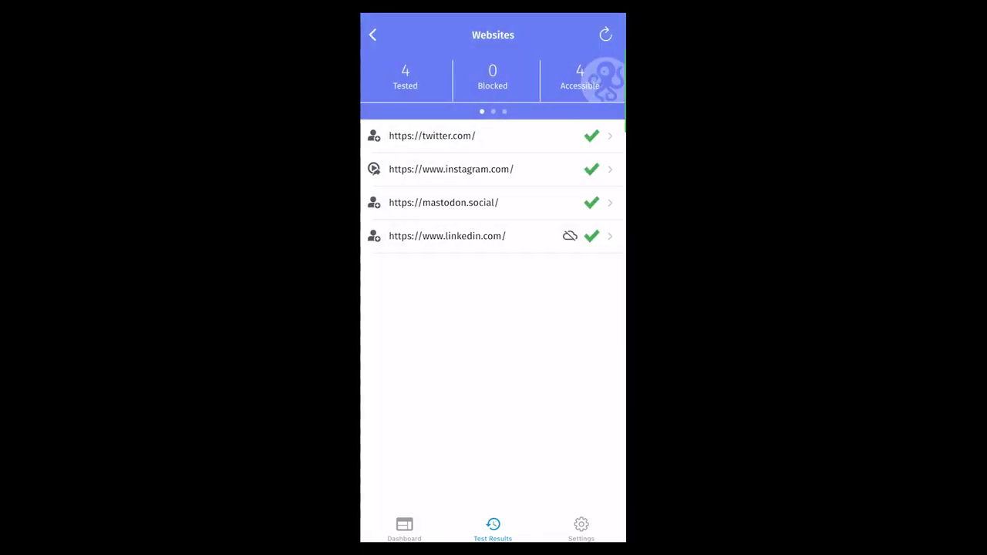
{"action": "left_click_drag", "start_coordinate": [570, 77], "coordinate": [417, 77]}
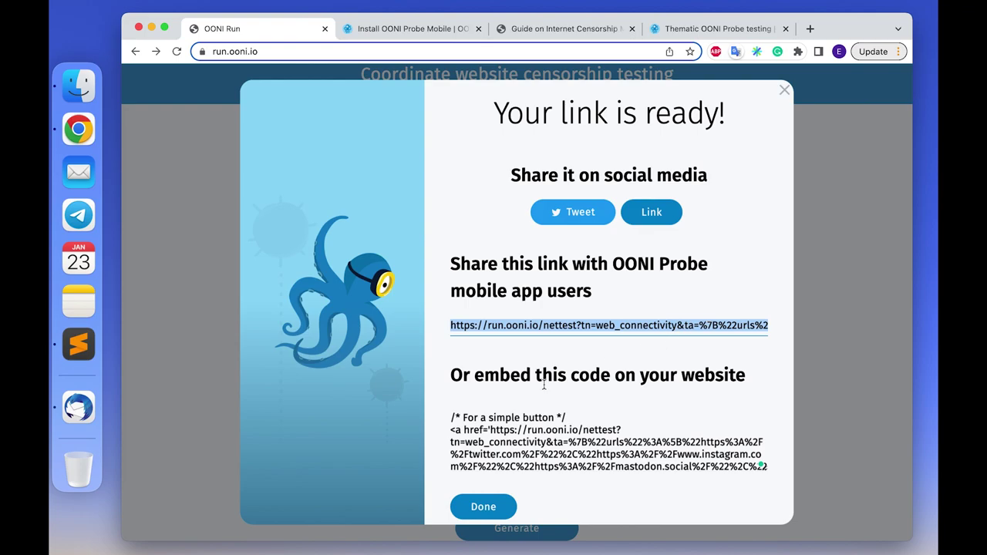
Switch to the OONI Run page in Chrome and highlight the website embed code in the generated link dialog
{"action": "left_click_drag", "start_coordinate": [452, 418], "coordinate": [625, 487]}
{"action": "scroll", "coordinate": [631, 421], "scroll_direction": "up", "scroll_amount": 5}
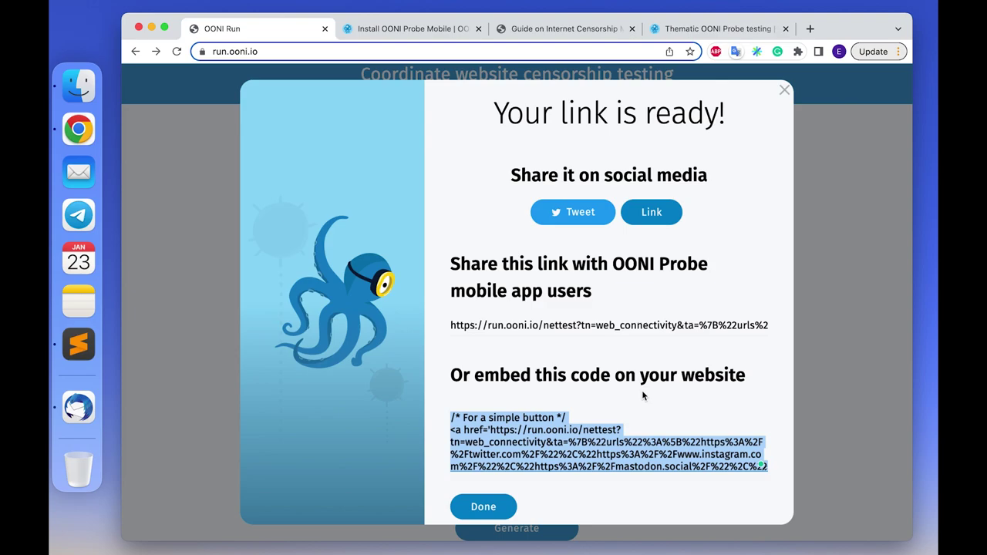
{"action": "left_click", "coordinate": [570, 417]}
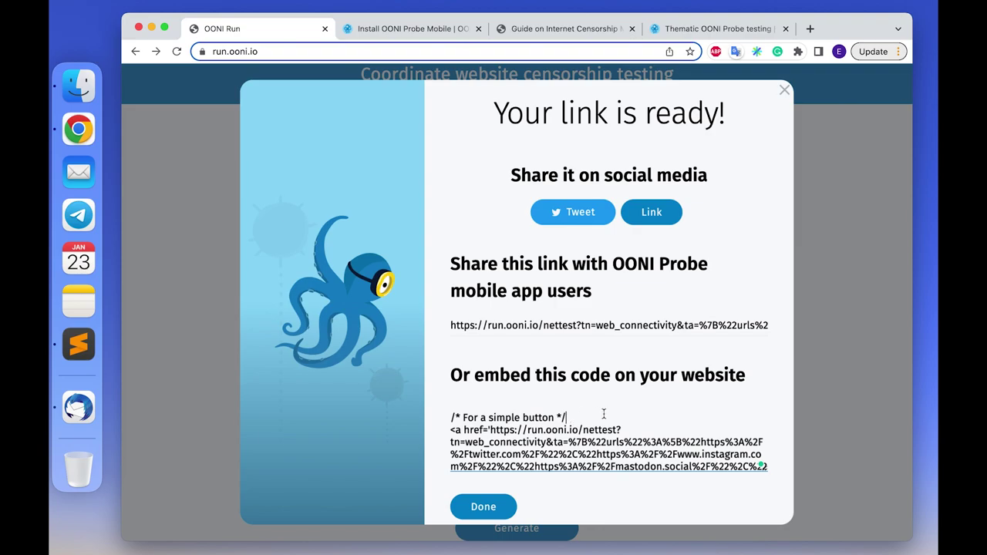
Examine the thematic testing buttons and the "Country-specific testing" section on OONI's Thematic OONI Probe testing page
{"action": "left_click", "coordinate": [699, 29]}
{"action": "scroll", "coordinate": [690, 103], "scroll_direction": "up", "scroll_amount": 1}
{"action": "scroll", "coordinate": [692, 110], "scroll_direction": "up", "scroll_amount": 2}
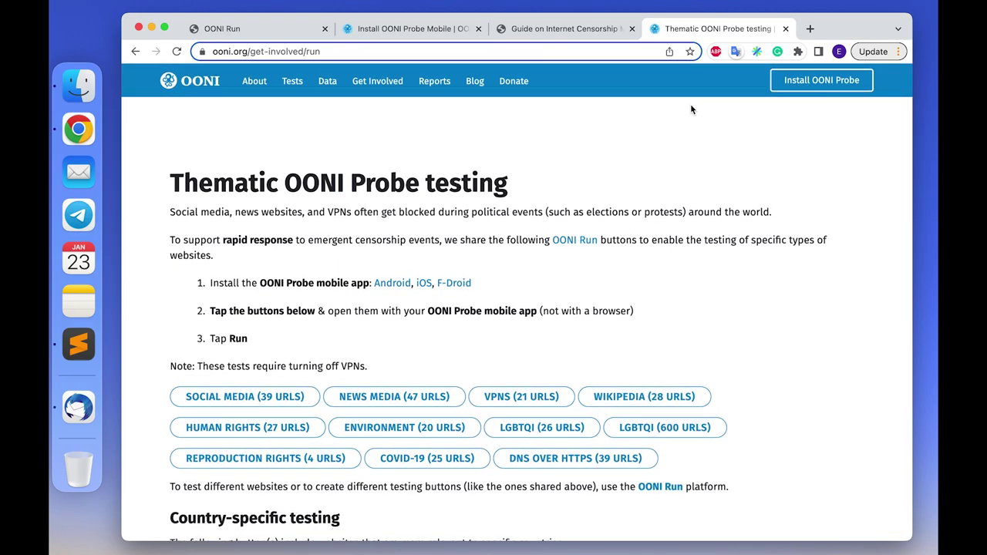
{"action": "scroll", "coordinate": [691, 109], "scroll_direction": "down", "scroll_amount": 1}
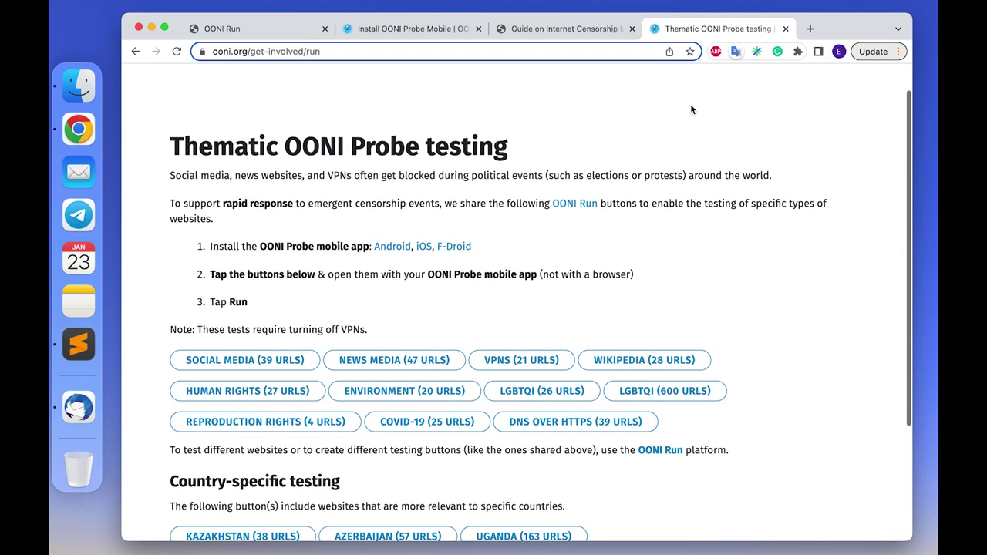
{"action": "scroll", "coordinate": [691, 110], "scroll_direction": "down", "scroll_amount": 2}
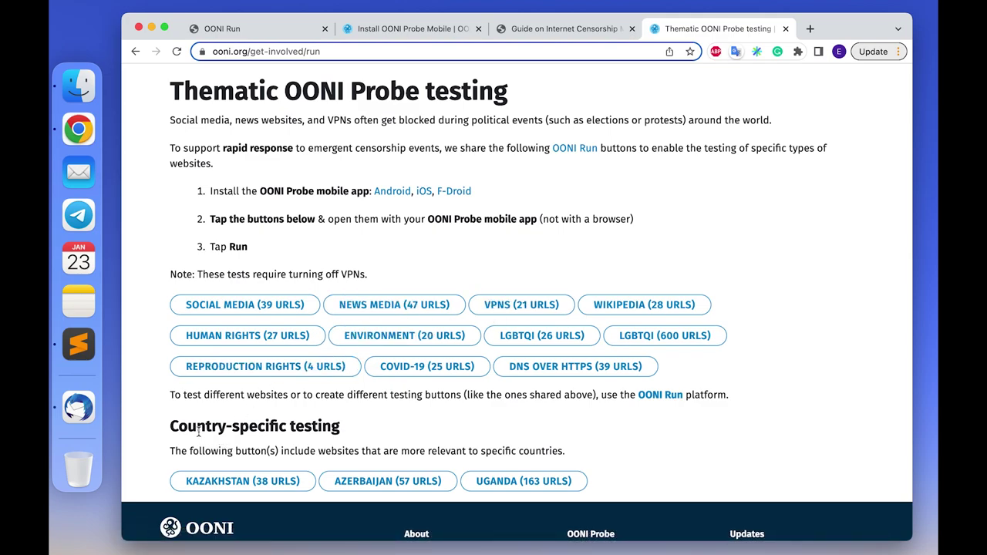
{"action": "left_click_drag", "start_coordinate": [176, 426], "coordinate": [339, 424]}
{"action": "left_click", "coordinate": [339, 423]}
{"action": "triple_click", "coordinate": [339, 422]}
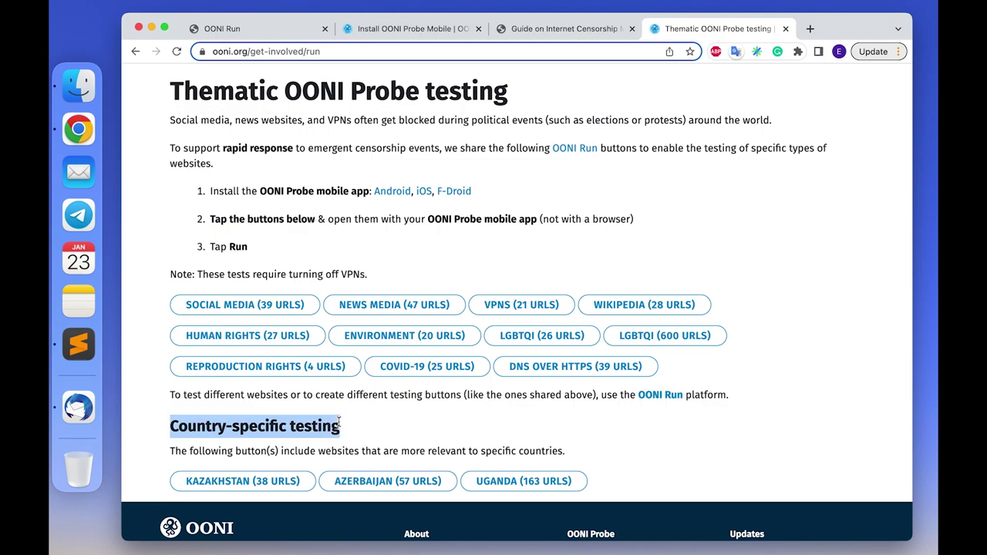
{"action": "left_click", "coordinate": [376, 428]}
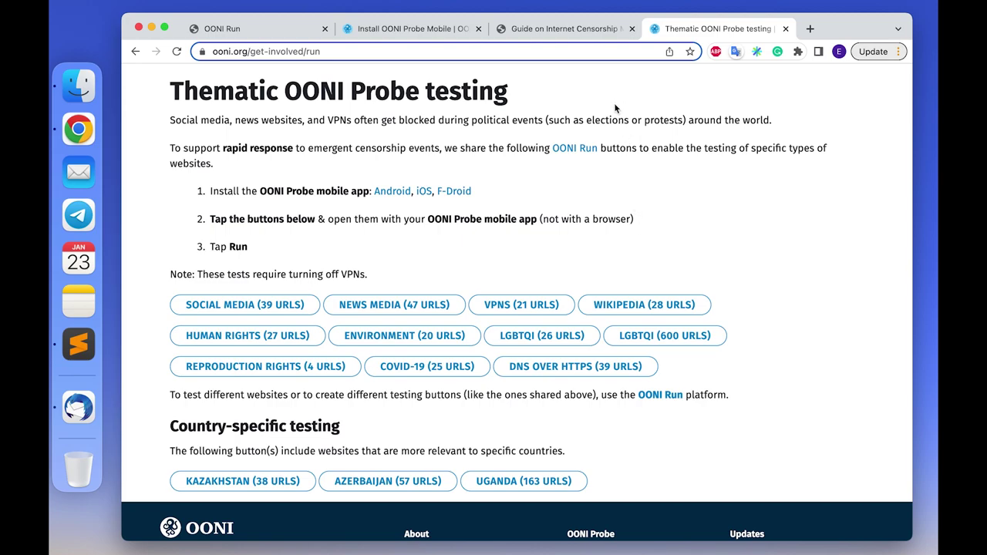
Examine the Sinar Project guide on monitoring Malaysia's 15th General Election, from its introduction to the "Run the tests!" buttons
{"action": "left_click", "coordinate": [585, 41]}
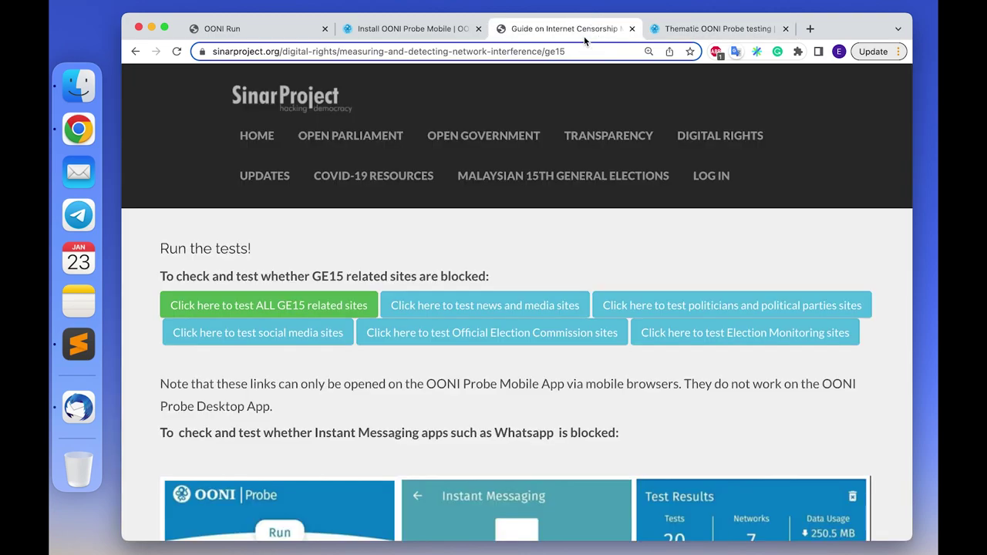
{"action": "scroll", "coordinate": [572, 245], "scroll_direction": "up", "scroll_amount": 10}
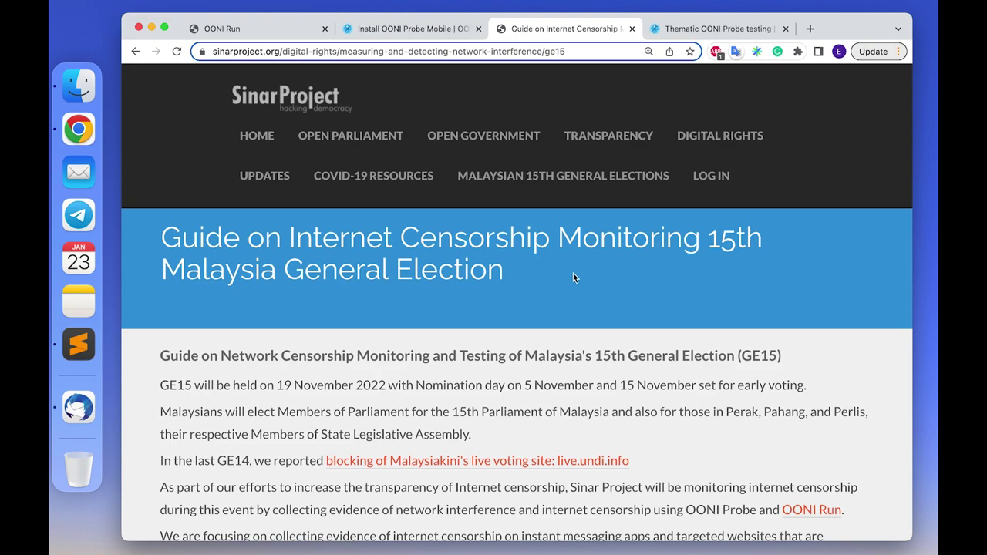
{"action": "scroll", "coordinate": [573, 274], "scroll_direction": "down", "scroll_amount": 5}
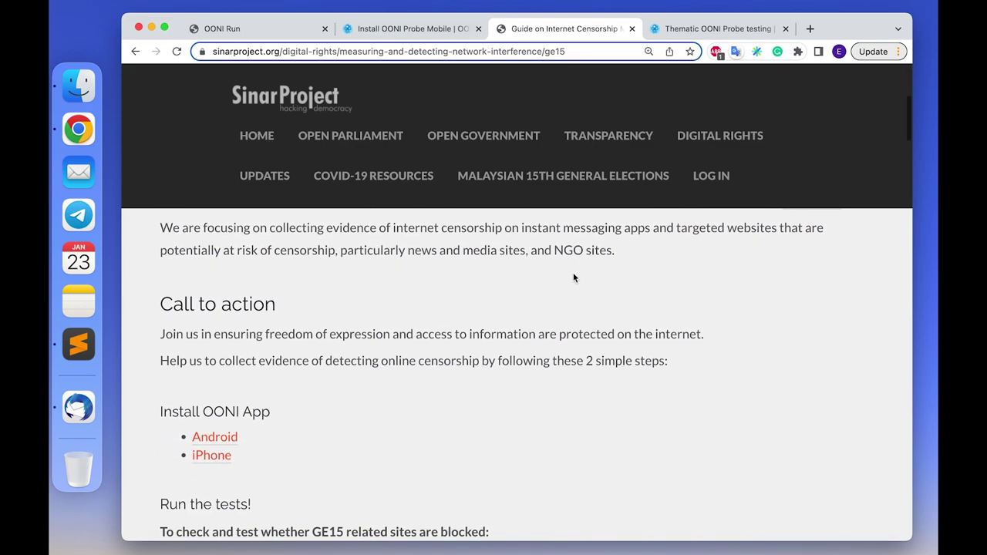
{"action": "scroll", "coordinate": [573, 279], "scroll_direction": "down", "scroll_amount": 3}
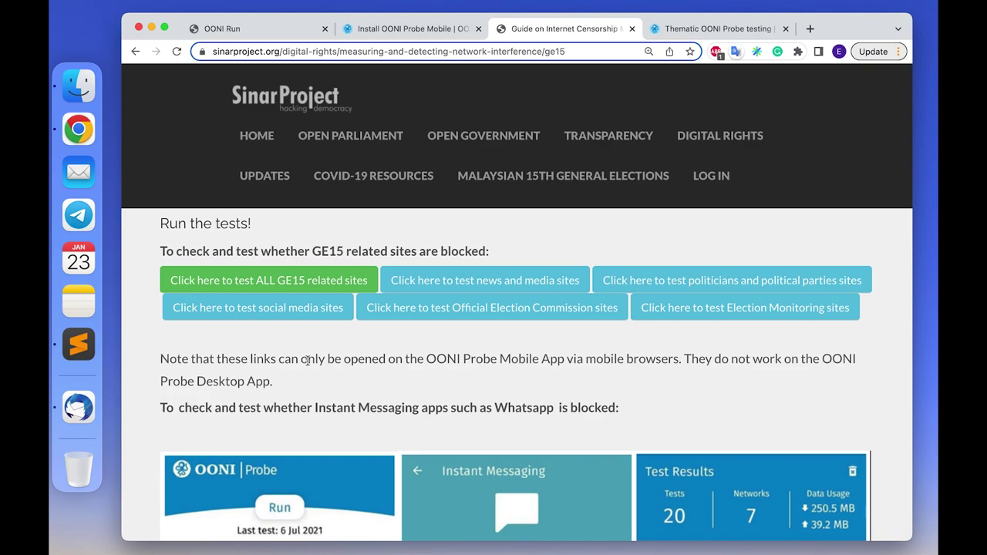
Return to the OONI Run link dialog, look over the embed code and select all of it, then clear the selection
{"action": "left_click", "coordinate": [288, 35]}
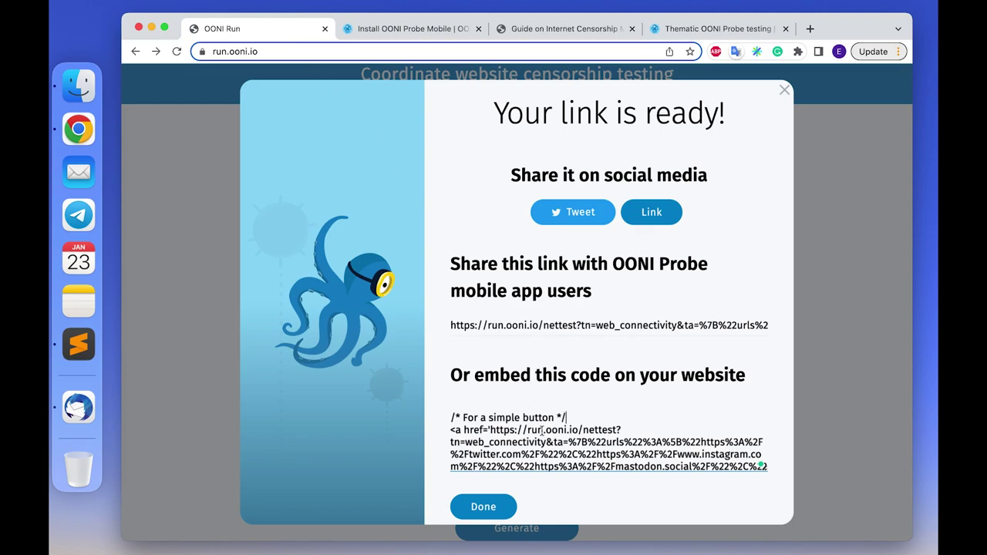
{"action": "scroll", "coordinate": [543, 428], "scroll_direction": "down", "scroll_amount": 2}
{"action": "scroll", "coordinate": [543, 429], "scroll_direction": "up", "scroll_amount": 1}
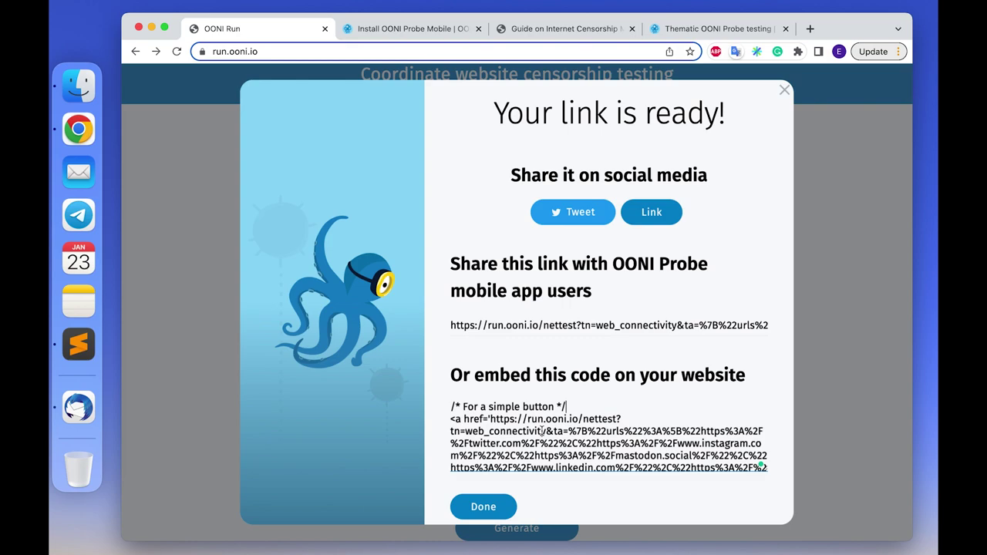
{"action": "scroll", "coordinate": [571, 402], "scroll_direction": "up", "scroll_amount": 1}
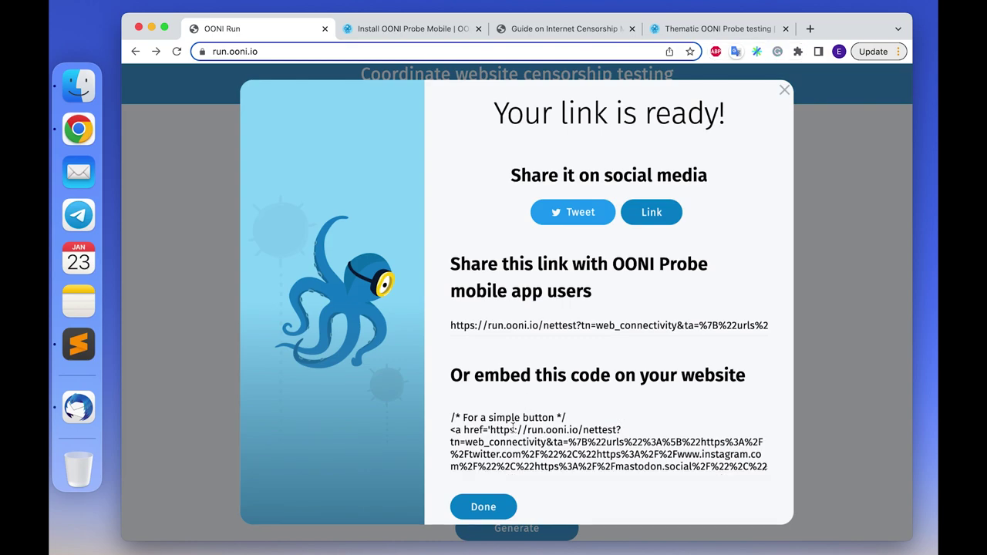
{"action": "key", "text": "super+a"}
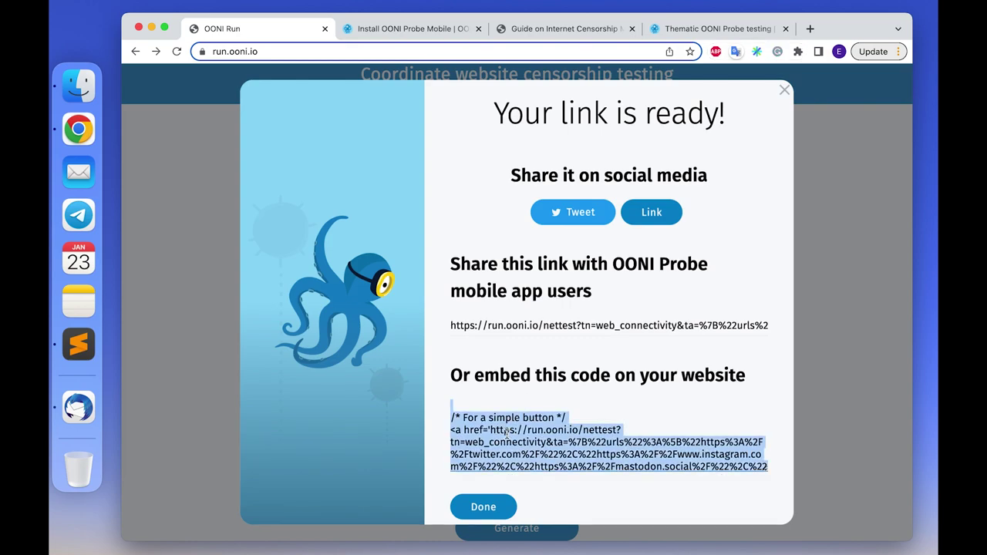
{"action": "scroll", "coordinate": [506, 430], "scroll_direction": "down", "scroll_amount": 2}
{"action": "scroll", "coordinate": [506, 430], "scroll_direction": "up", "scroll_amount": 1}
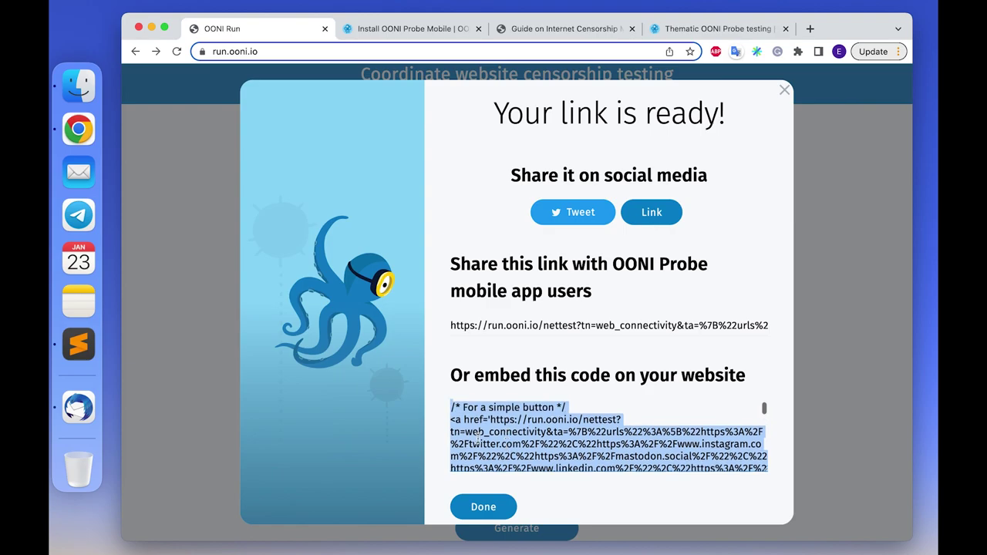
{"action": "left_click", "coordinate": [439, 434]}
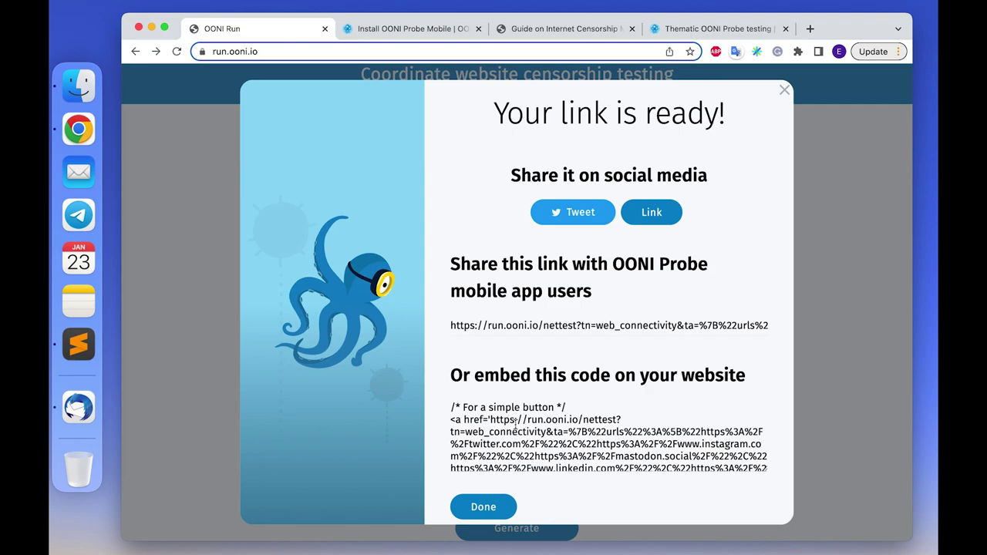
Highlight the simple button snippet in the embed code and read through it to the tall banner section
{"action": "left_click_drag", "start_coordinate": [453, 420], "coordinate": [570, 456]}
{"action": "scroll", "coordinate": [570, 456], "scroll_direction": "up", "scroll_amount": 3}
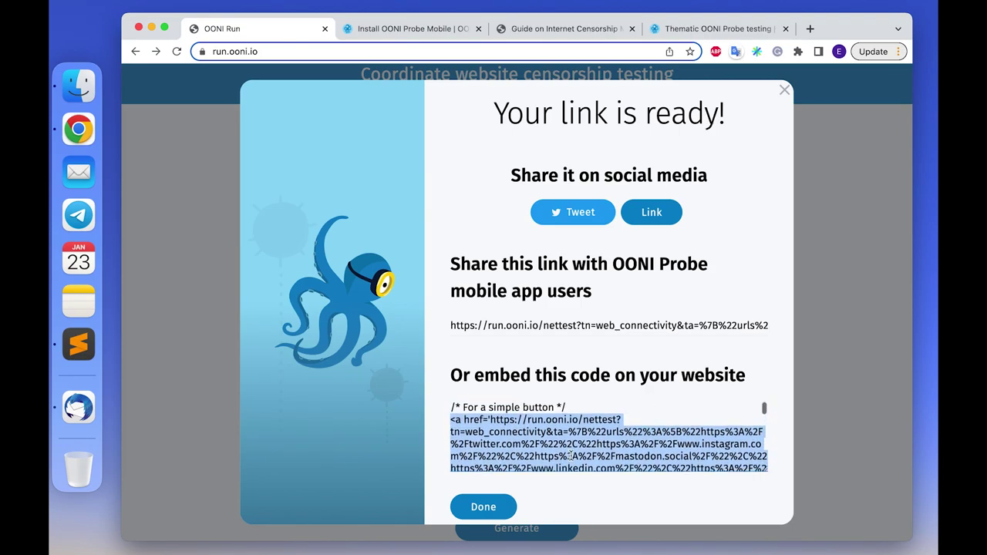
{"action": "scroll", "coordinate": [571, 456], "scroll_direction": "down", "scroll_amount": 3}
{"action": "scroll", "coordinate": [570, 457], "scroll_direction": "up", "scroll_amount": 2}
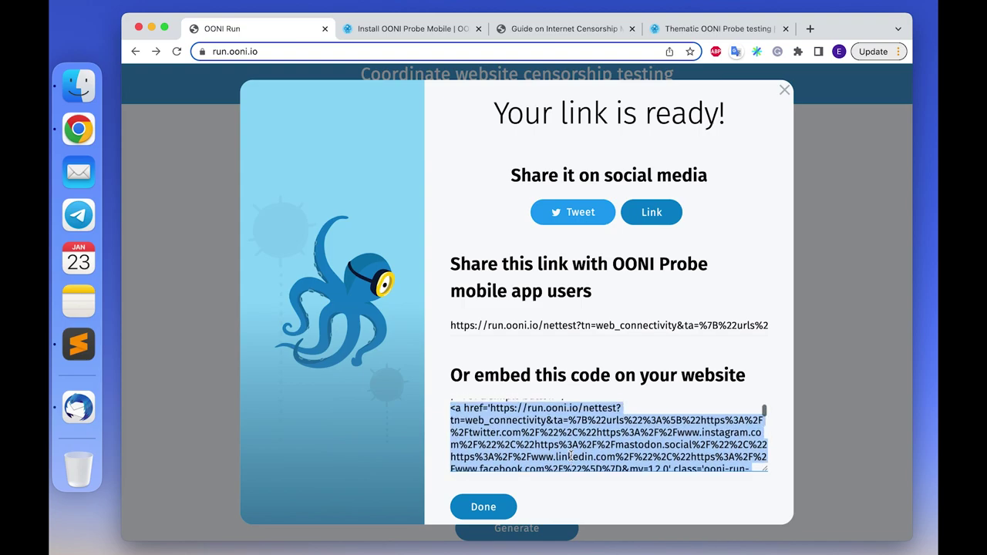
{"action": "scroll", "coordinate": [571, 458], "scroll_direction": "down", "scroll_amount": 1}
{"action": "scroll", "coordinate": [571, 458], "scroll_direction": "down", "scroll_amount": 3}
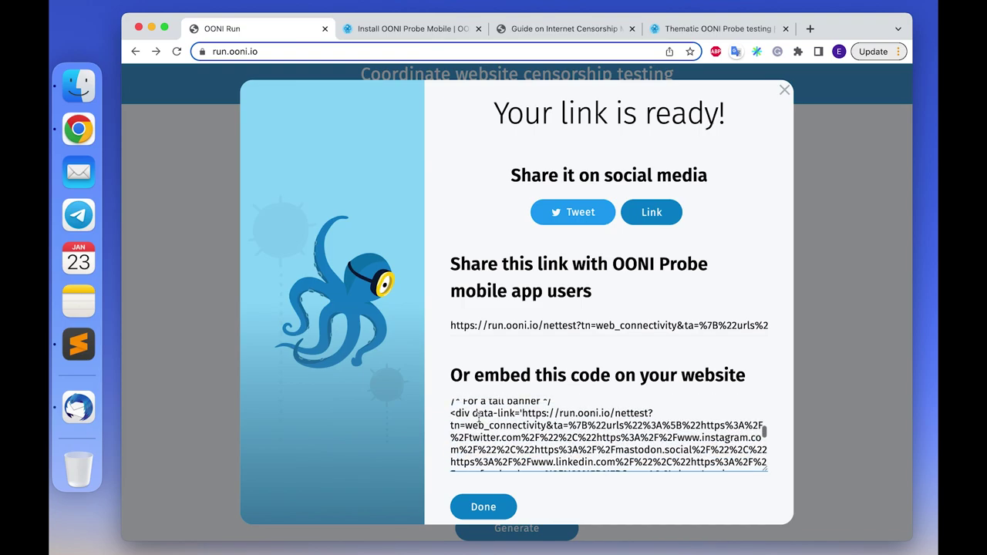
Highlight the tall banner snippet in the embed code and review it from start to end
{"action": "scroll", "coordinate": [468, 414], "scroll_direction": "up", "scroll_amount": 1}
{"action": "left_click_drag", "start_coordinate": [454, 416], "coordinate": [602, 465]}
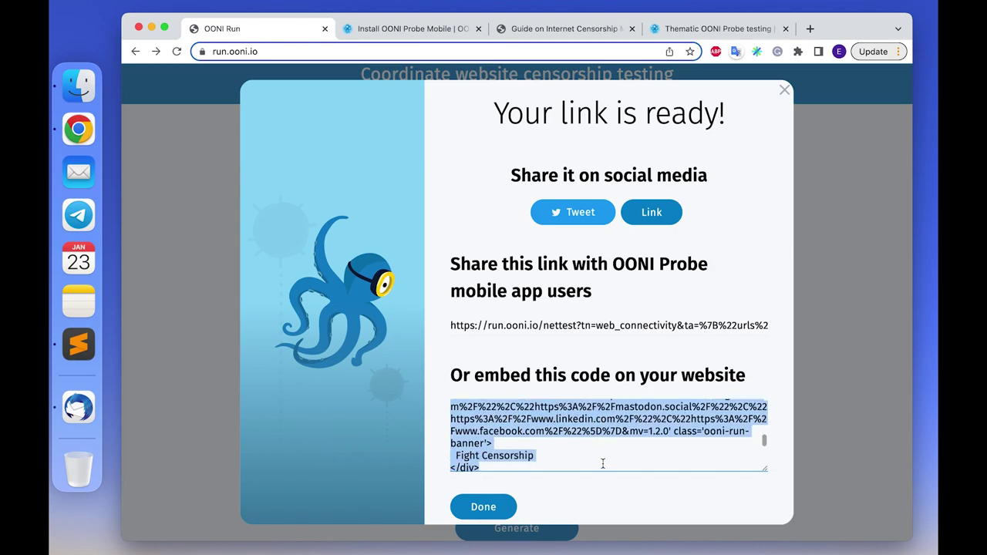
{"action": "scroll", "coordinate": [603, 464], "scroll_direction": "up", "scroll_amount": 3}
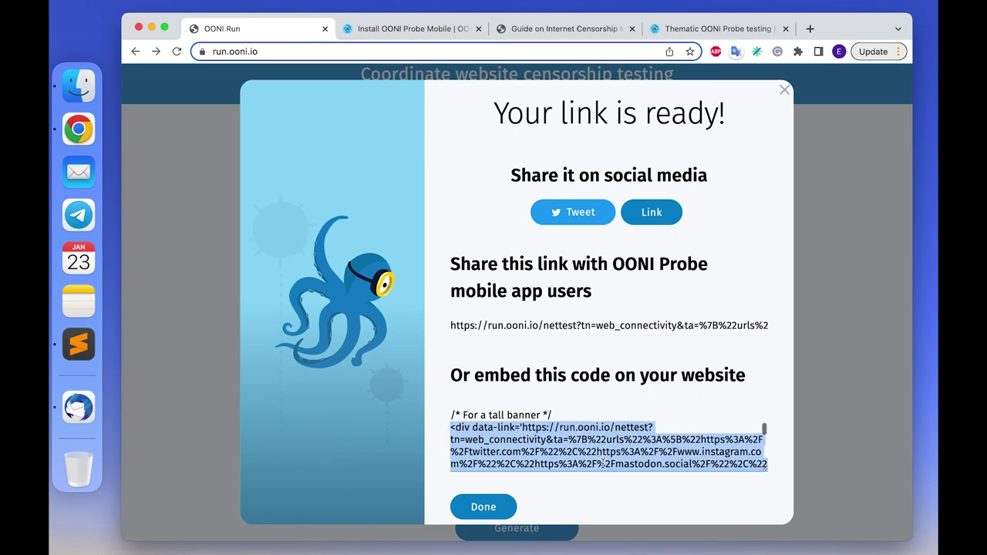
{"action": "scroll", "coordinate": [603, 463], "scroll_direction": "down", "scroll_amount": 3}
{"action": "scroll", "coordinate": [604, 464], "scroll_direction": "down", "scroll_amount": 3}
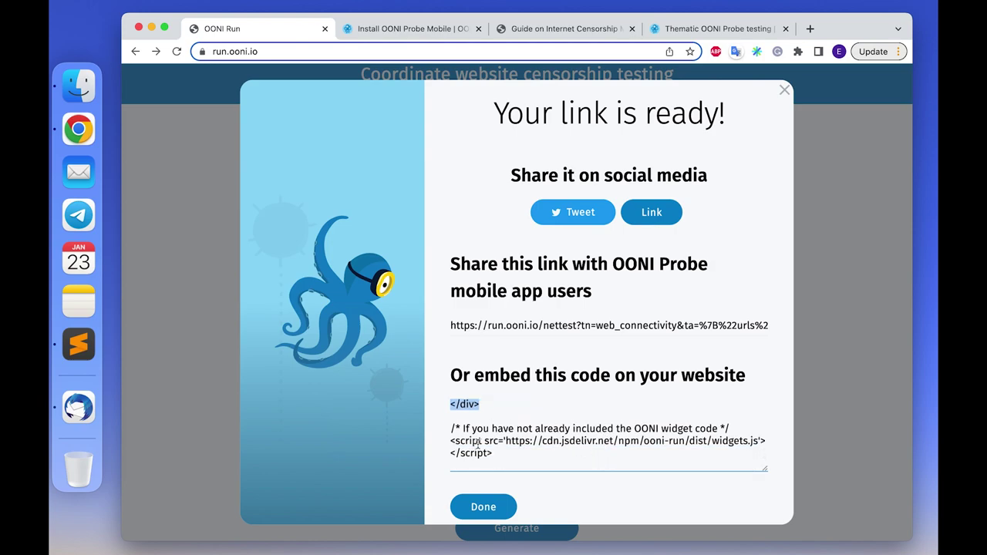
Highlight the OONI widget script tag at the end of the embed code, then clear the selection
{"action": "left_click", "coordinate": [451, 441]}
{"action": "left_click_drag", "start_coordinate": [451, 441], "coordinate": [502, 452]}
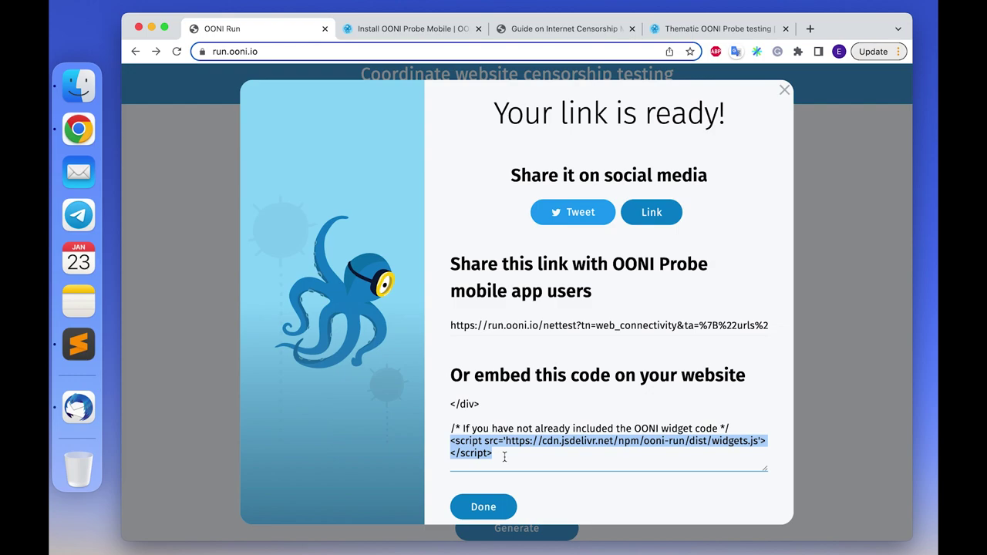
{"action": "left_click", "coordinate": [504, 456]}
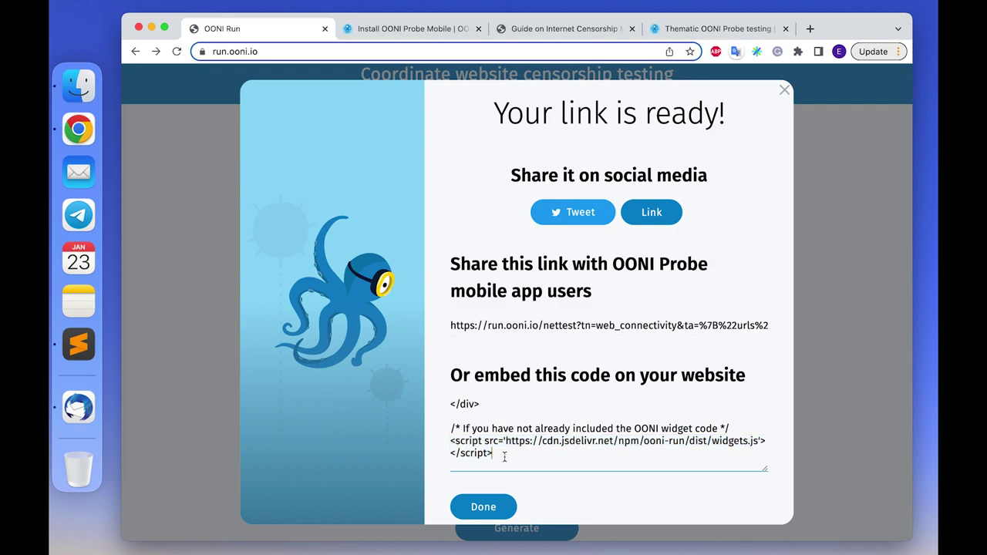
Highlight the label text "Run OONI" in the button snippet and "Fight Censorship" in the banner snippet, going over both twice
{"action": "scroll", "coordinate": [504, 457], "scroll_direction": "up", "scroll_amount": 5}
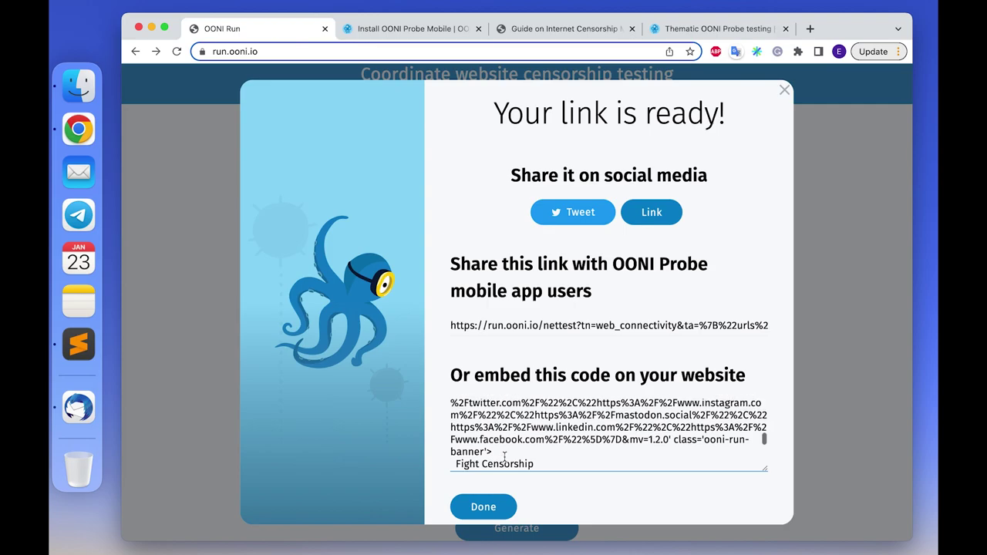
{"action": "left_click_drag", "start_coordinate": [502, 425], "coordinate": [539, 425]}
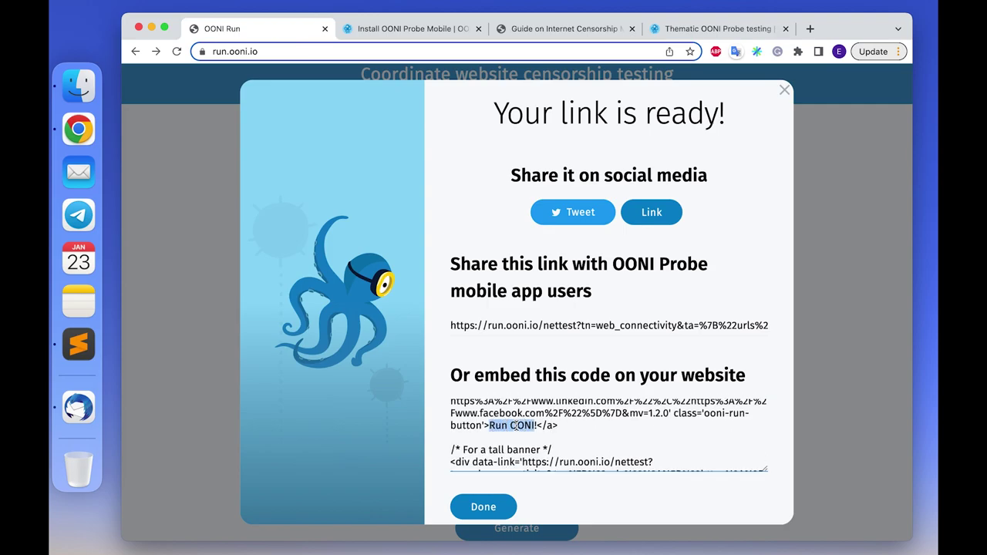
{"action": "scroll", "coordinate": [516, 437], "scroll_direction": "down", "scroll_amount": 2}
{"action": "scroll", "coordinate": [516, 438], "scroll_direction": "down", "scroll_amount": 4}
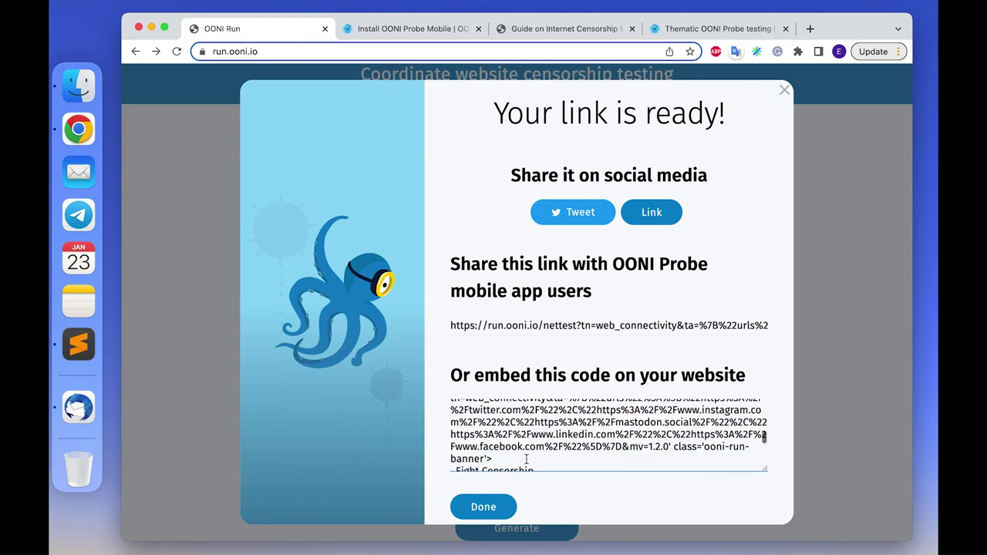
{"action": "left_click_drag", "start_coordinate": [456, 460], "coordinate": [534, 460]}
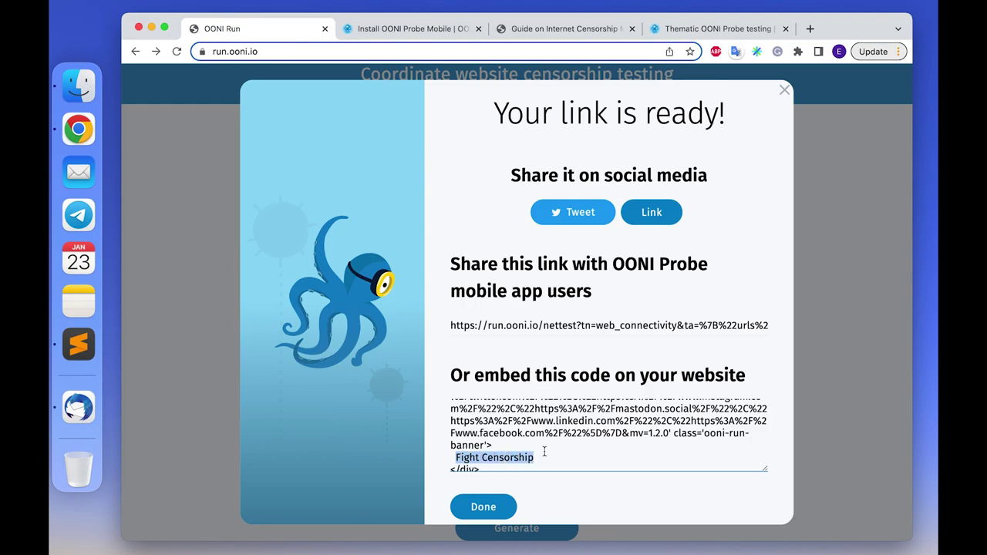
{"action": "left_click", "coordinate": [545, 452]}
{"action": "scroll", "coordinate": [545, 452], "scroll_direction": "up", "scroll_amount": 5}
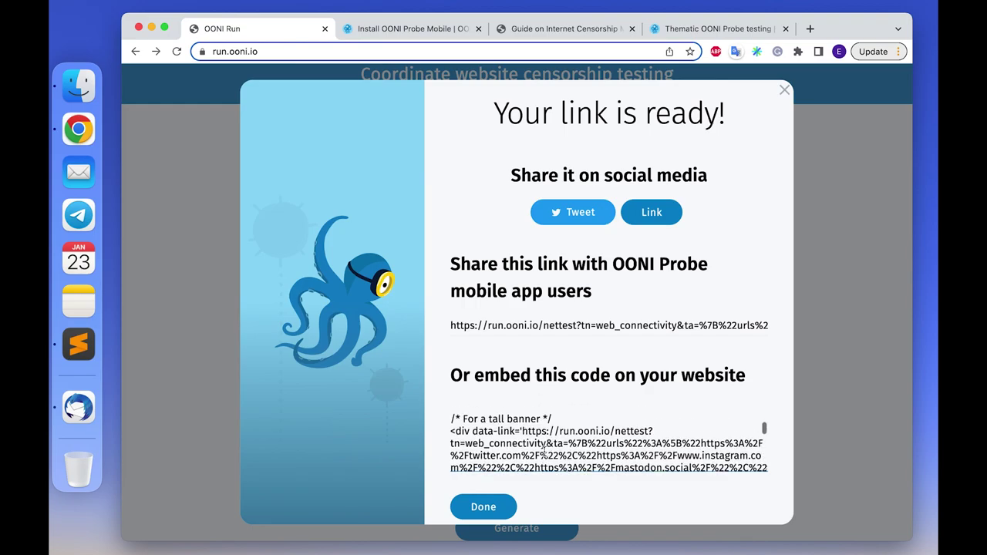
{"action": "left_click_drag", "start_coordinate": [499, 433], "coordinate": [536, 435]}
{"action": "scroll", "coordinate": [559, 457], "scroll_direction": "down", "scroll_amount": 5}
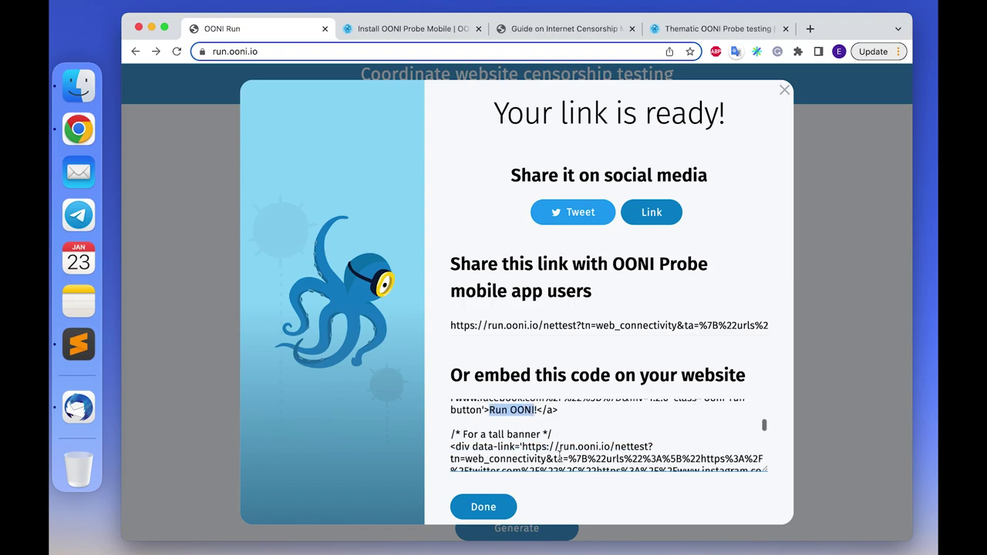
{"action": "left_click_drag", "start_coordinate": [472, 437], "coordinate": [535, 438]}
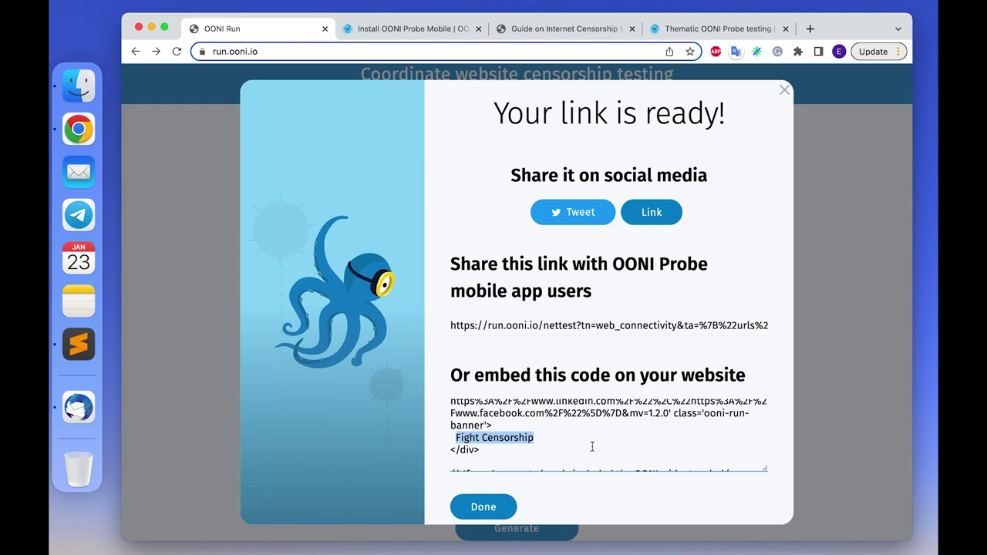
{"action": "left_click", "coordinate": [591, 445]}
Go back to the start of the embed code, close the link dialog and return to the beginning of the OONI Run page
{"action": "scroll", "coordinate": [592, 446], "scroll_direction": "up", "scroll_amount": 6}
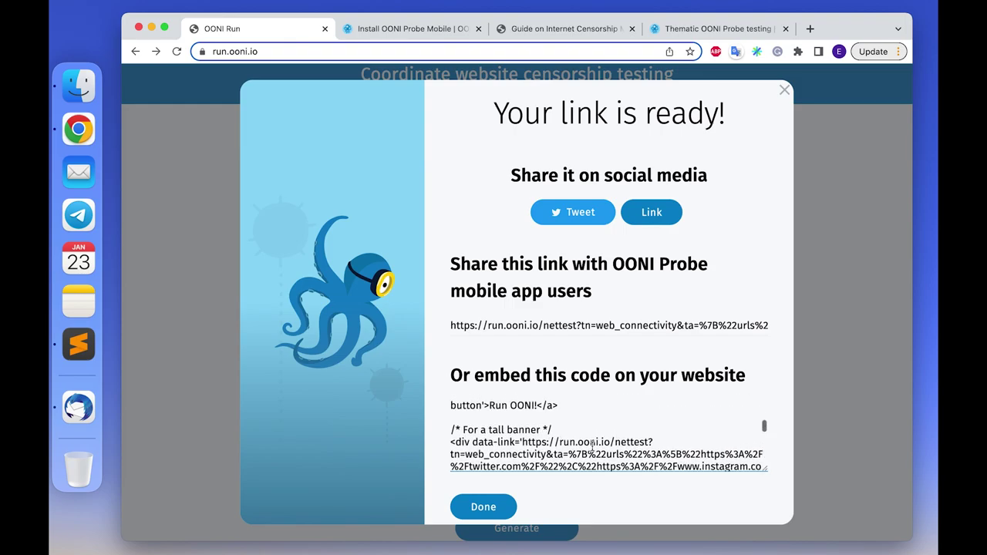
{"action": "left_click", "coordinate": [599, 408]}
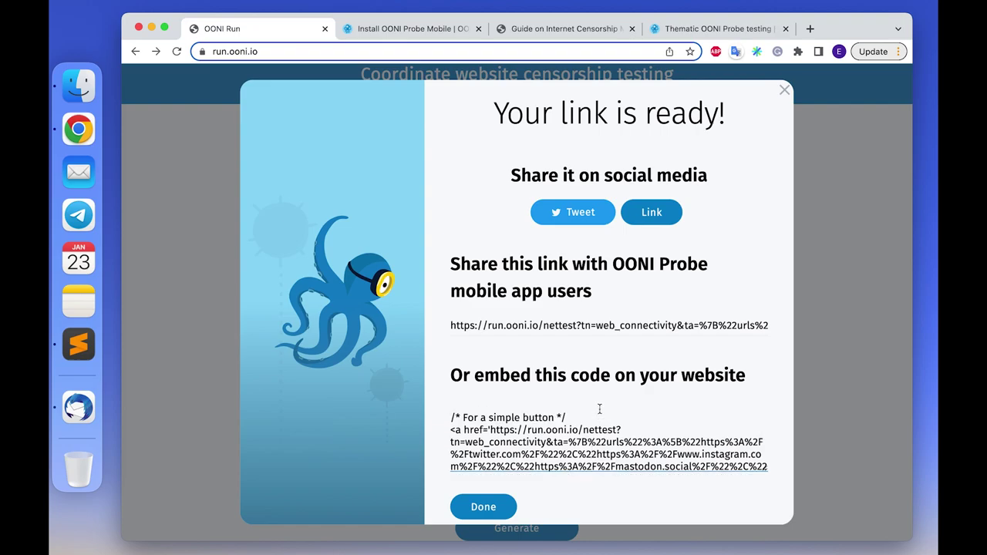
{"action": "left_click", "coordinate": [501, 506]}
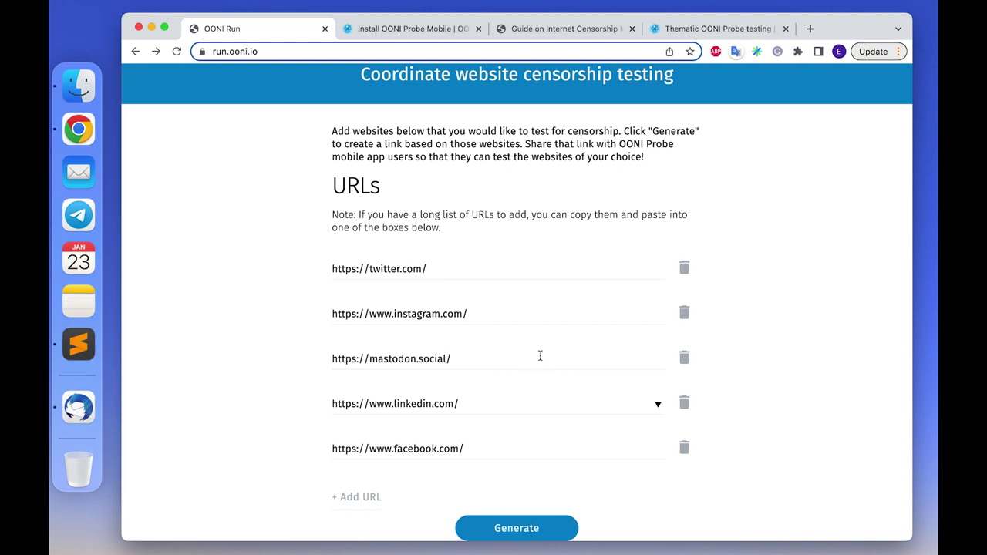
{"action": "scroll", "coordinate": [545, 339], "scroll_direction": "up", "scroll_amount": 3}
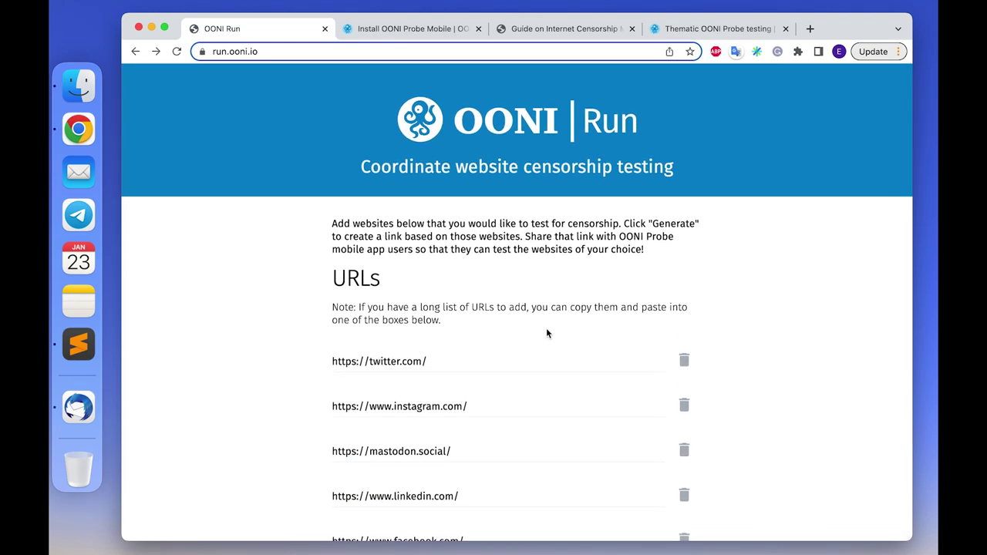